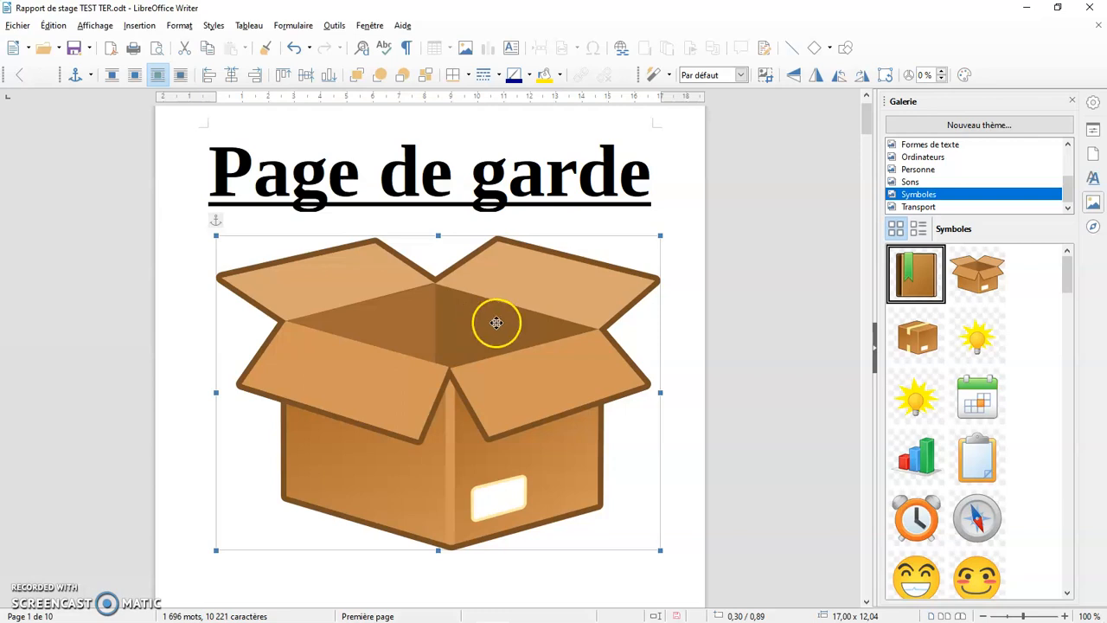
Check the size, anchor and position properties of the box image without changing them
double_click(576, 284)
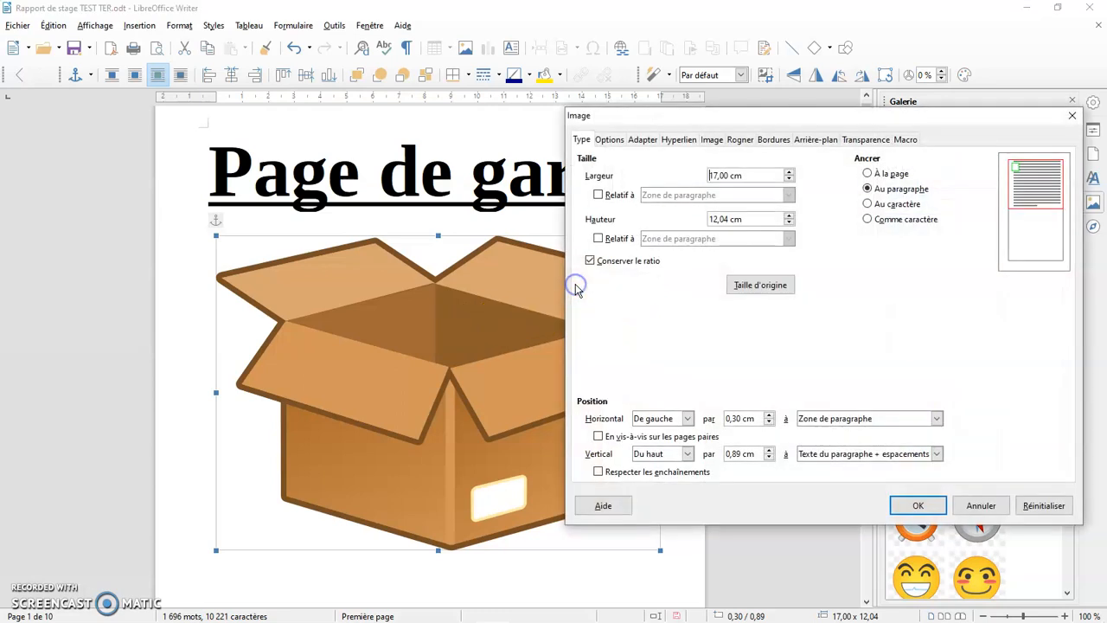
click(981, 506)
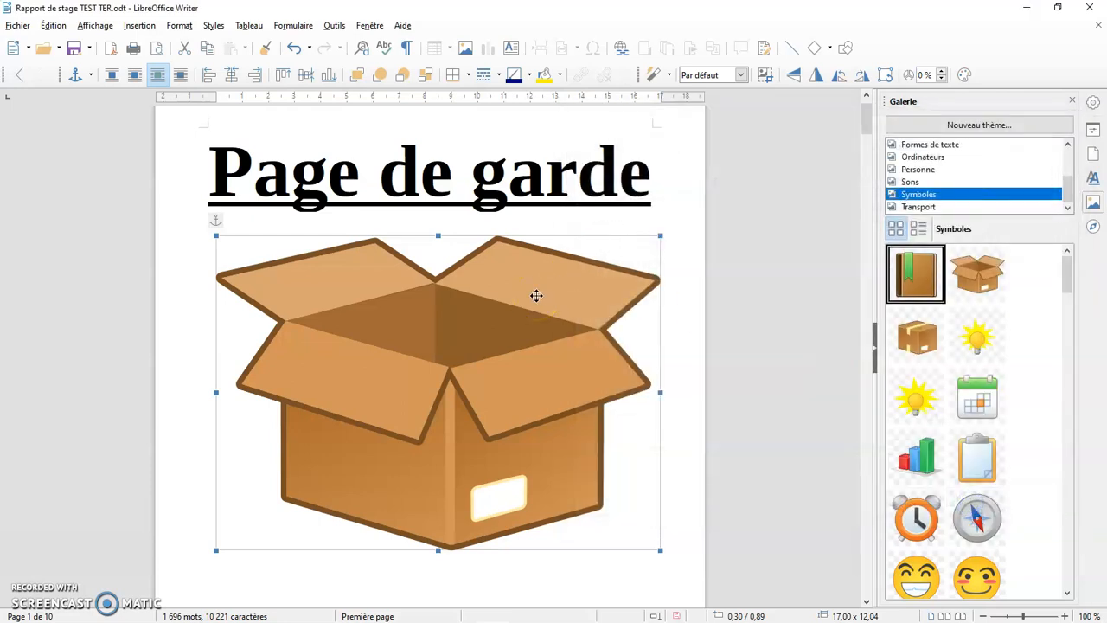
Insert blank lines before the "Page de garde" title to test how the box image moves, and remove them
click(215, 170)
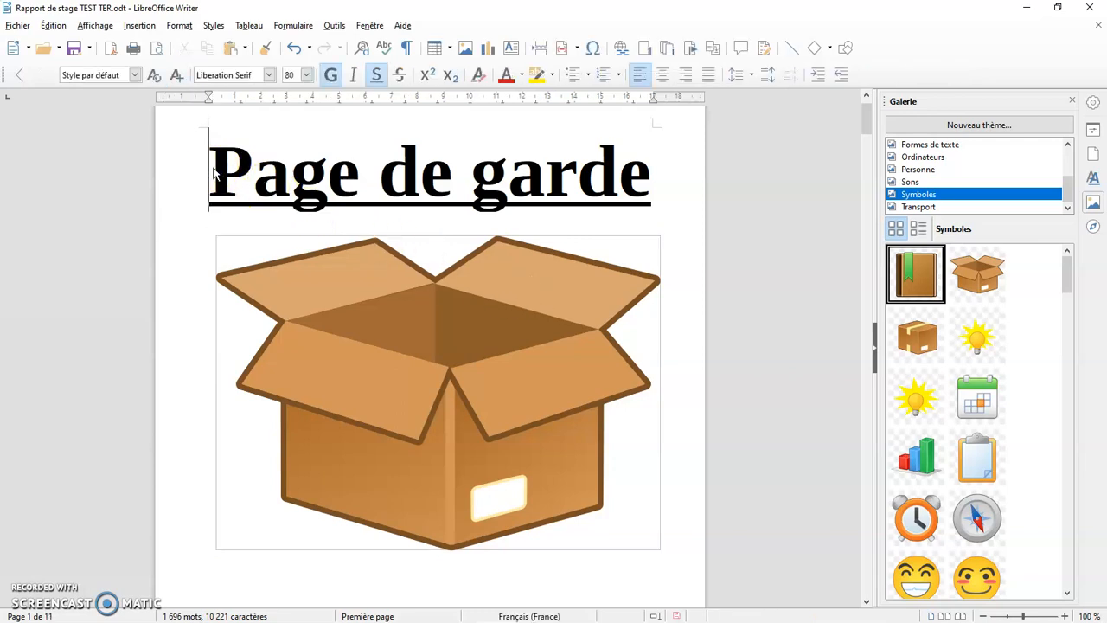
key(Return)
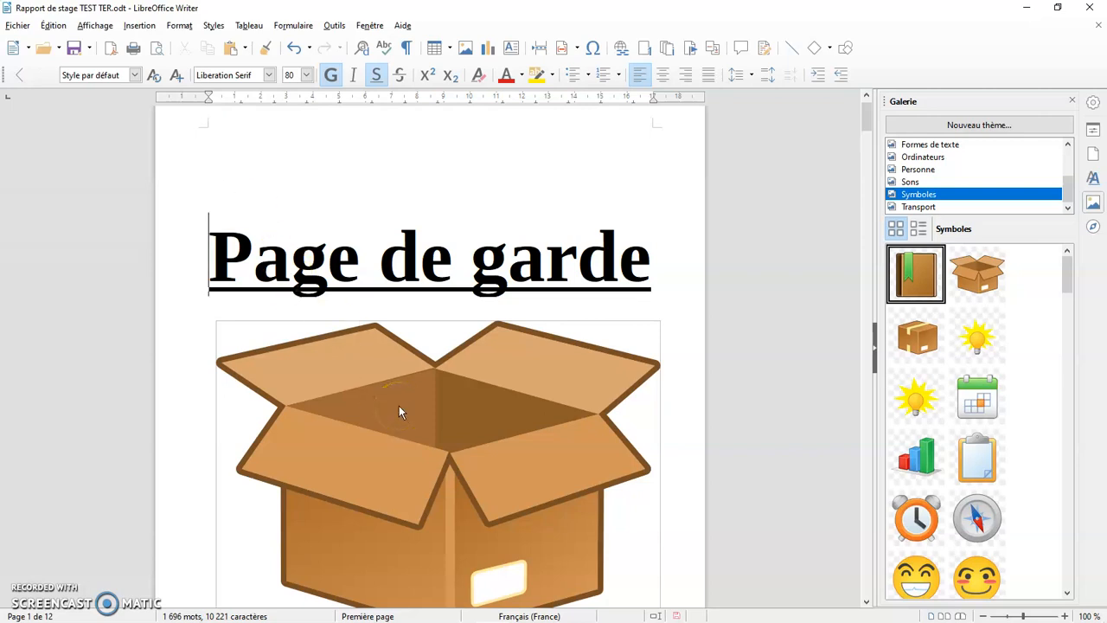
key(Return)
scroll(405, 404, down, 12)
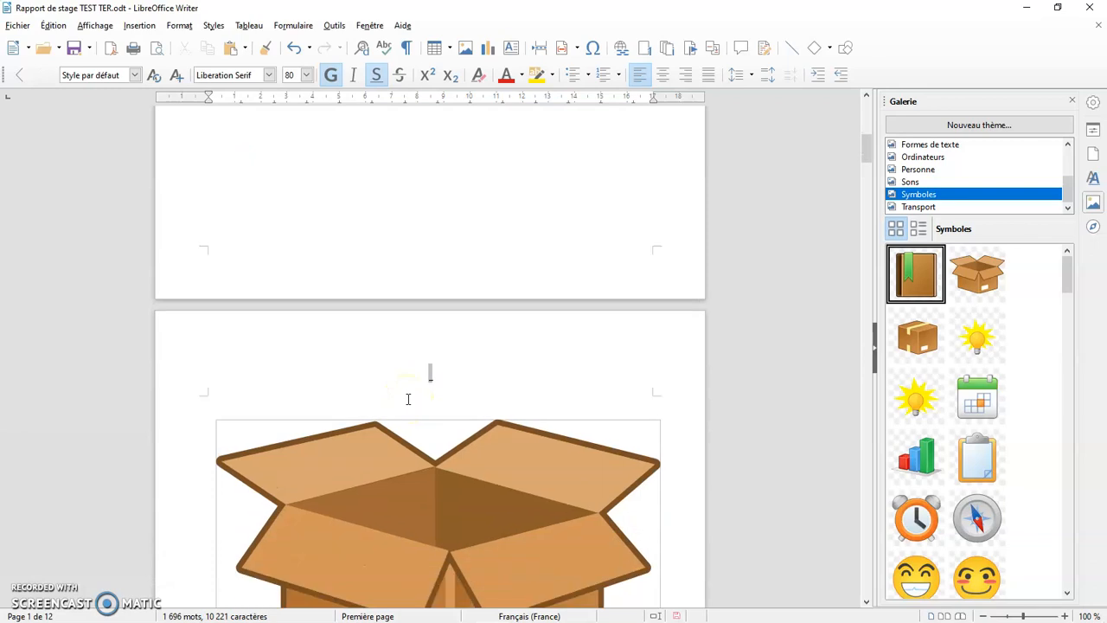
scroll(408, 399, up, 8)
key(BackSpace)
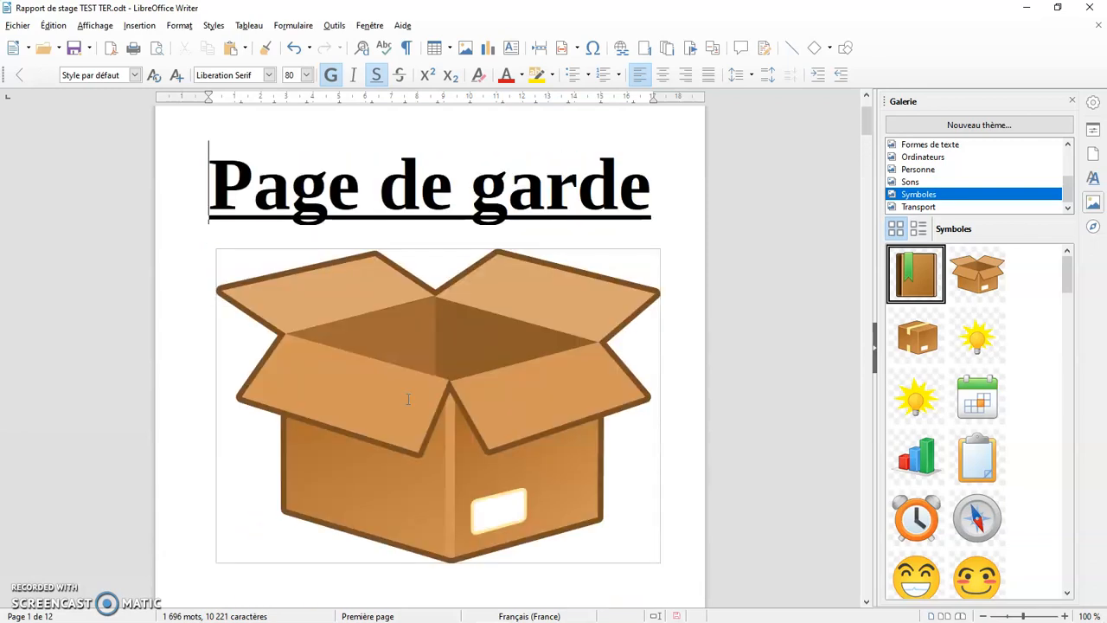
key(BackSpace)
Anchor the box image "À la page" and keep "Bord de la feuille" as its horizontal reference
click(438, 387)
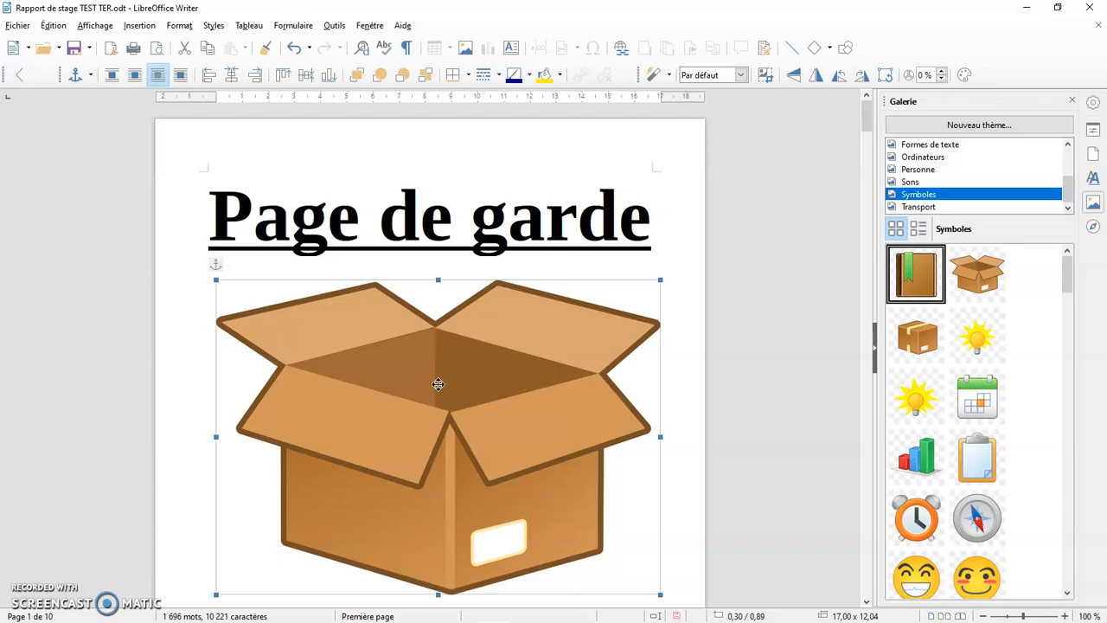
double_click(565, 330)
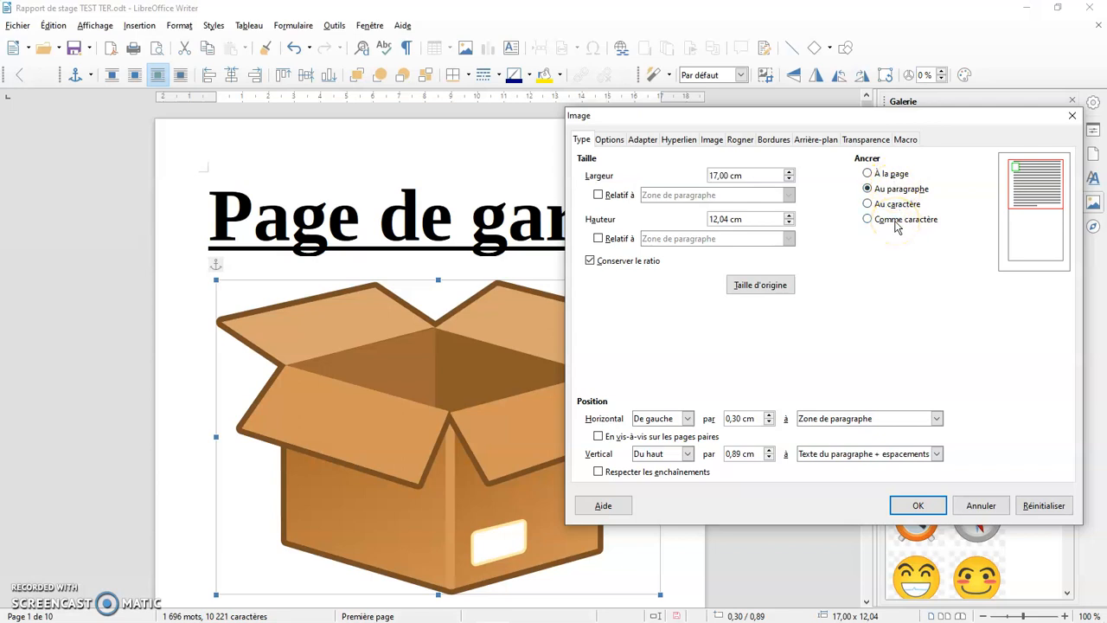
click(867, 174)
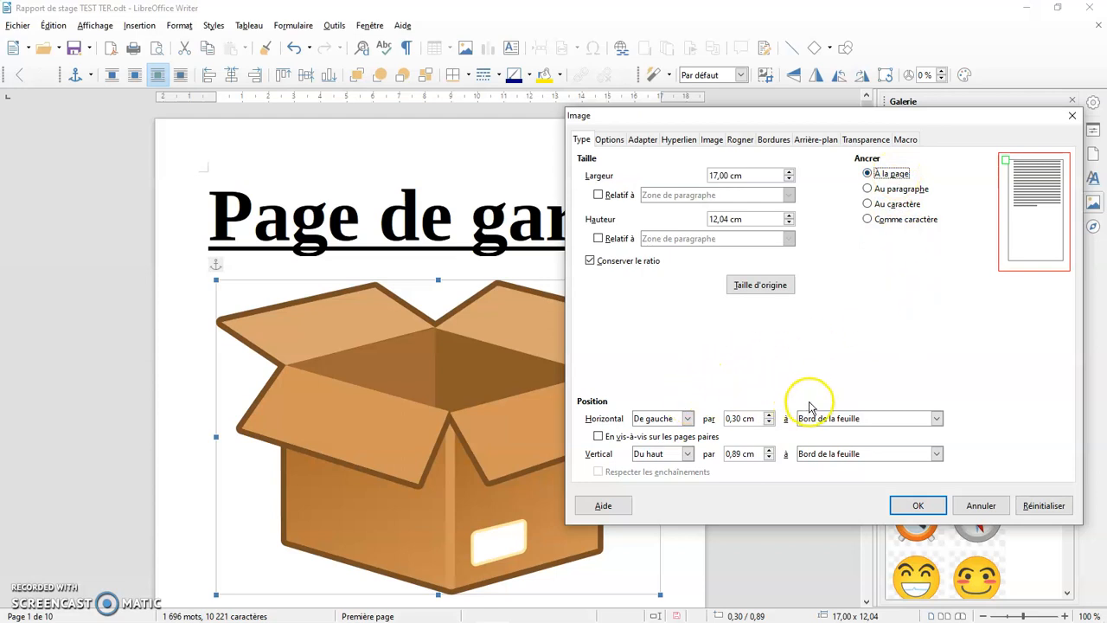
click(936, 419)
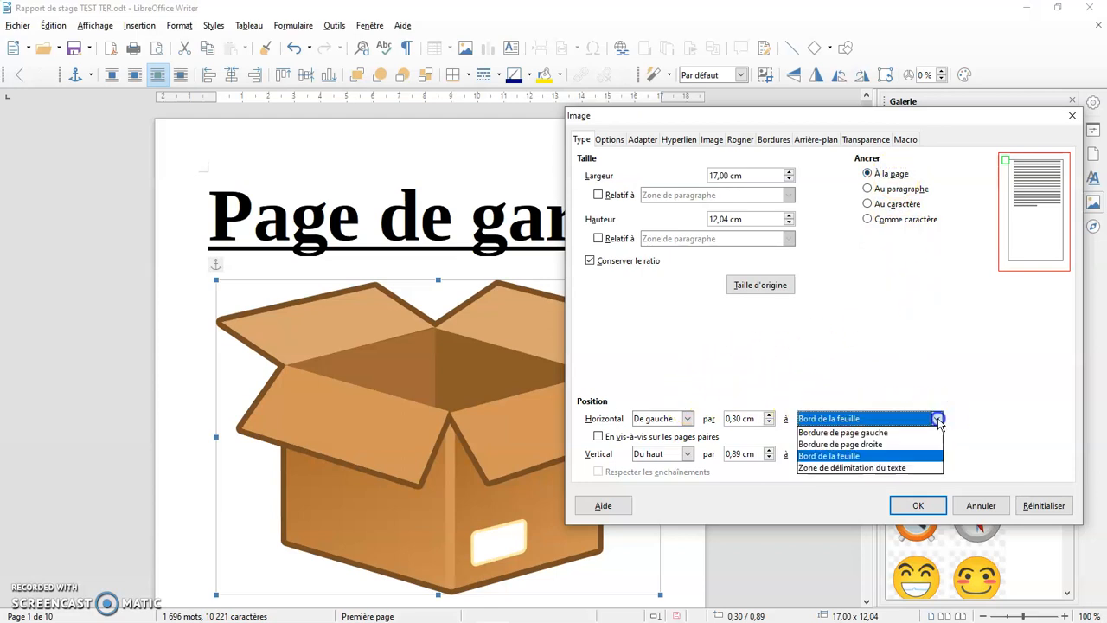
click(869, 457)
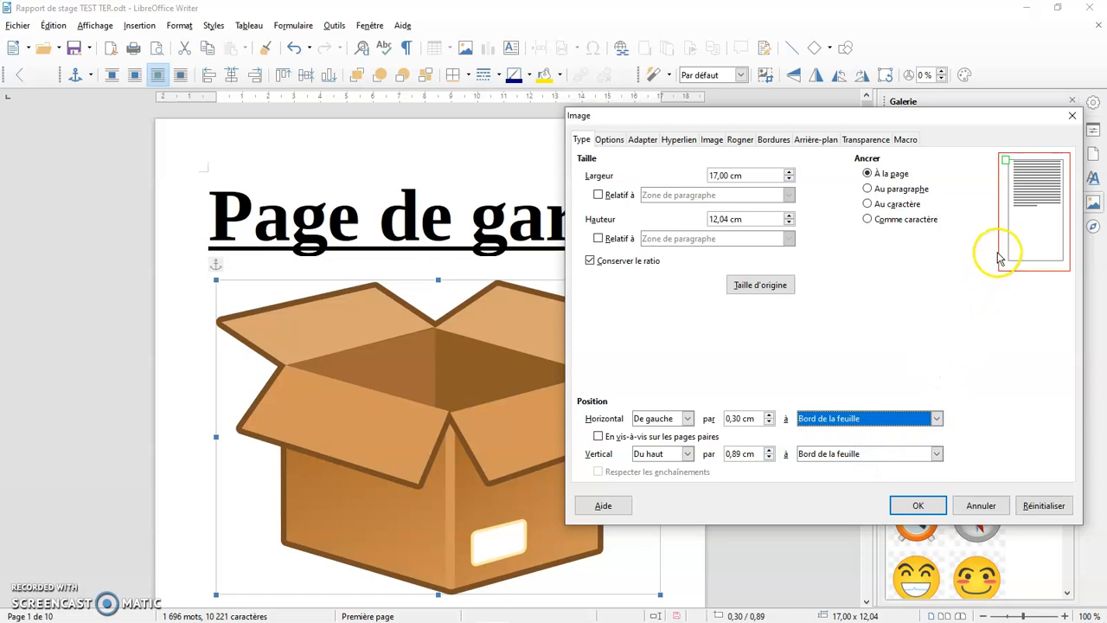
Set the box image's horizontal and vertical positions to "Centre" relative to "Bord de la feuille" and apply
click(689, 418)
click(663, 456)
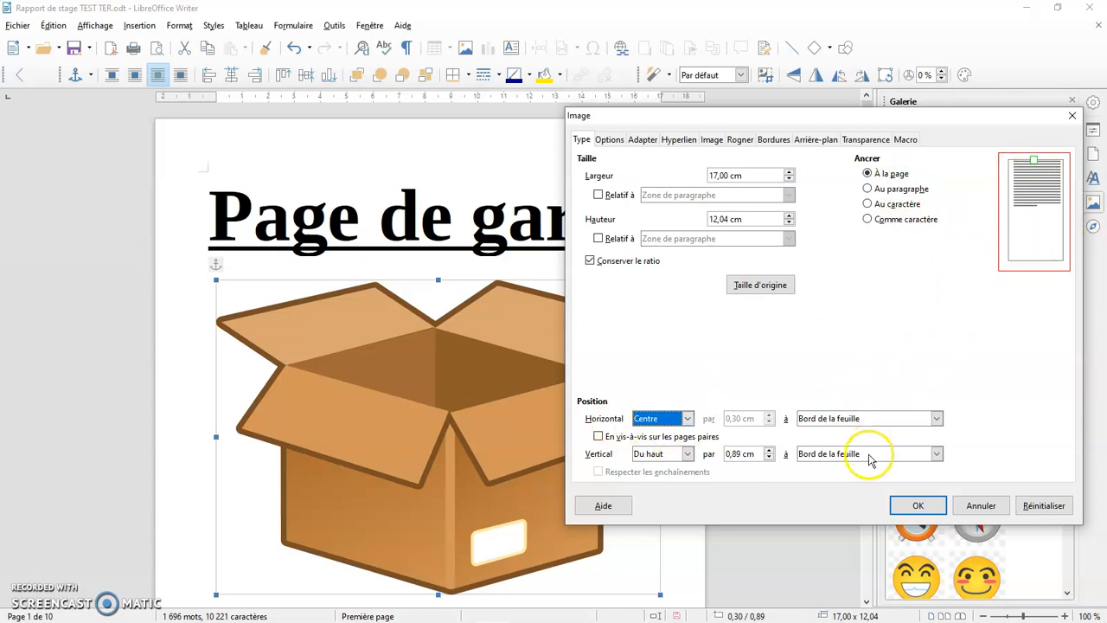
click(688, 454)
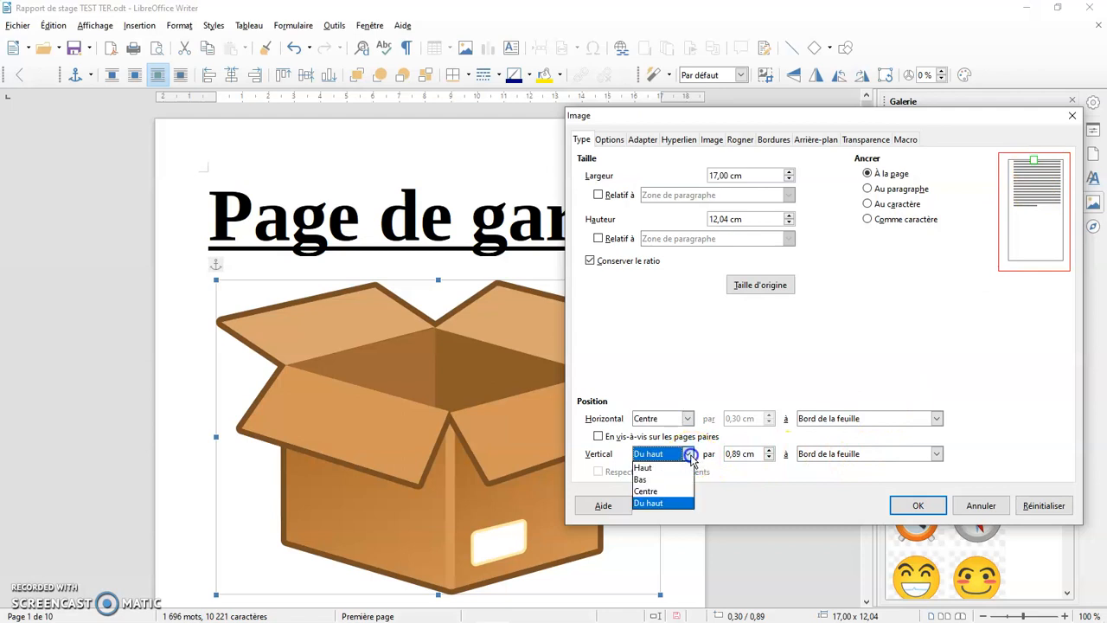
click(647, 490)
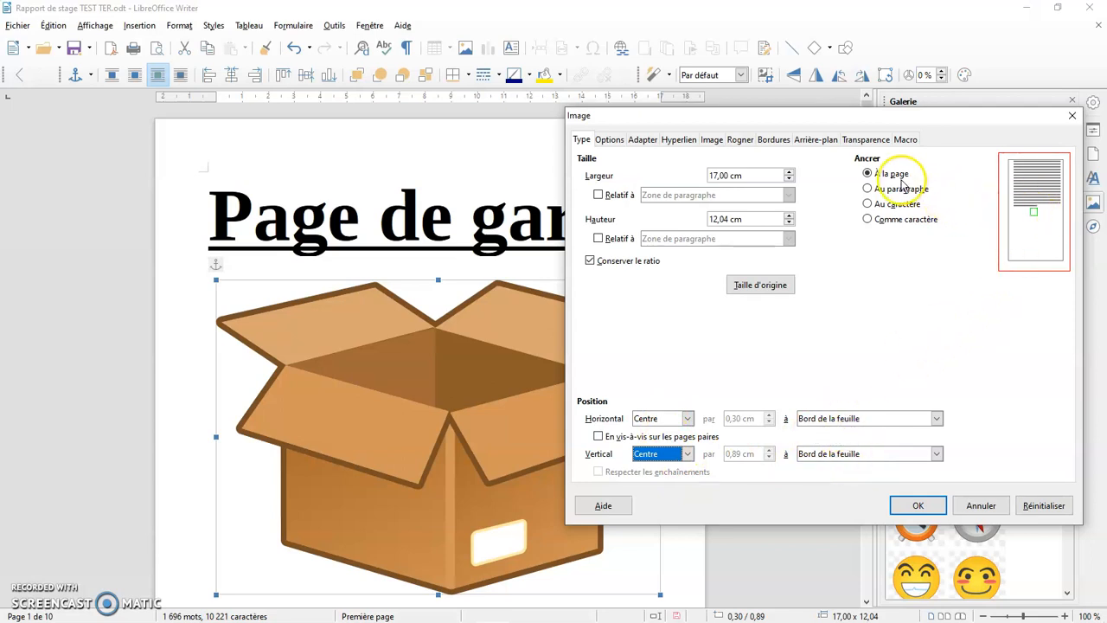
click(918, 506)
click(727, 387)
Insert line breaks before the "Page de garde" title to test the page anchor, and undo them
scroll(727, 386, up, 5)
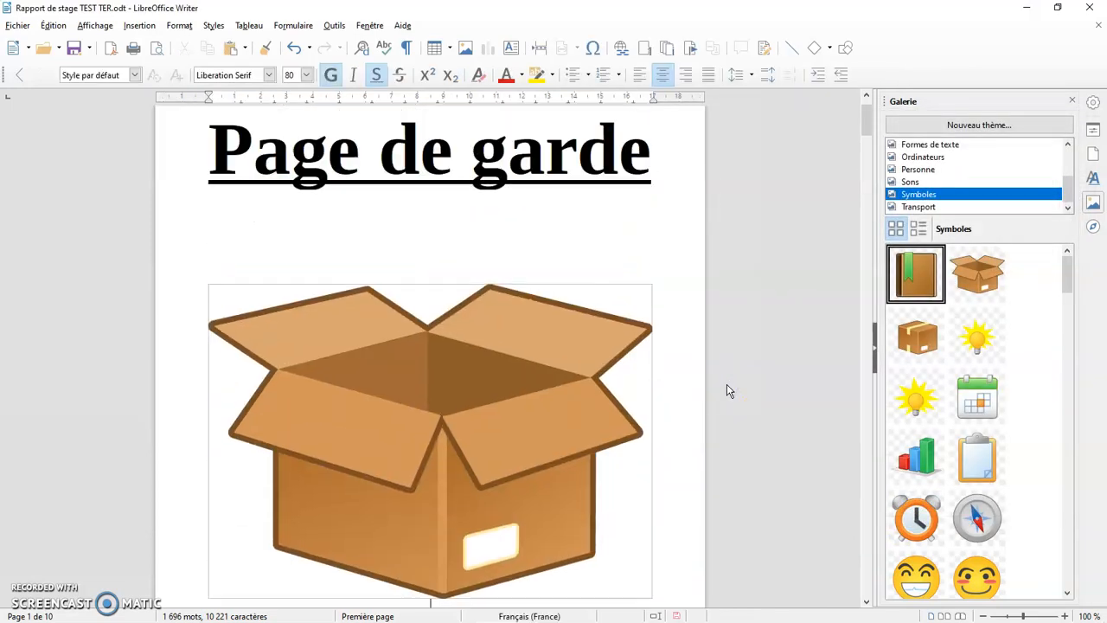
click(575, 408)
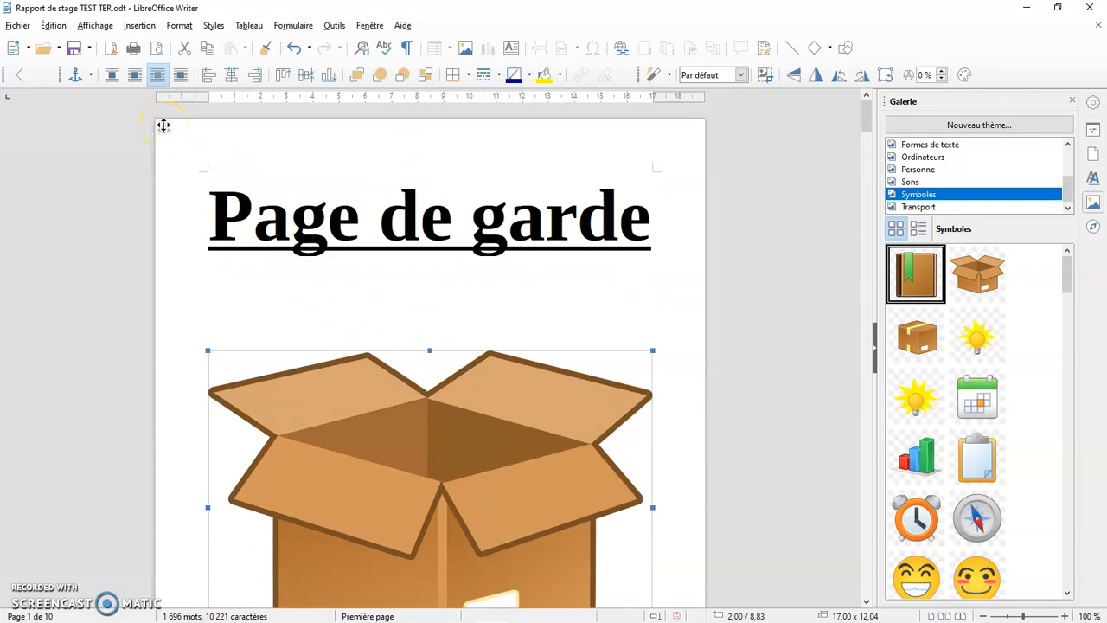
click(207, 217)
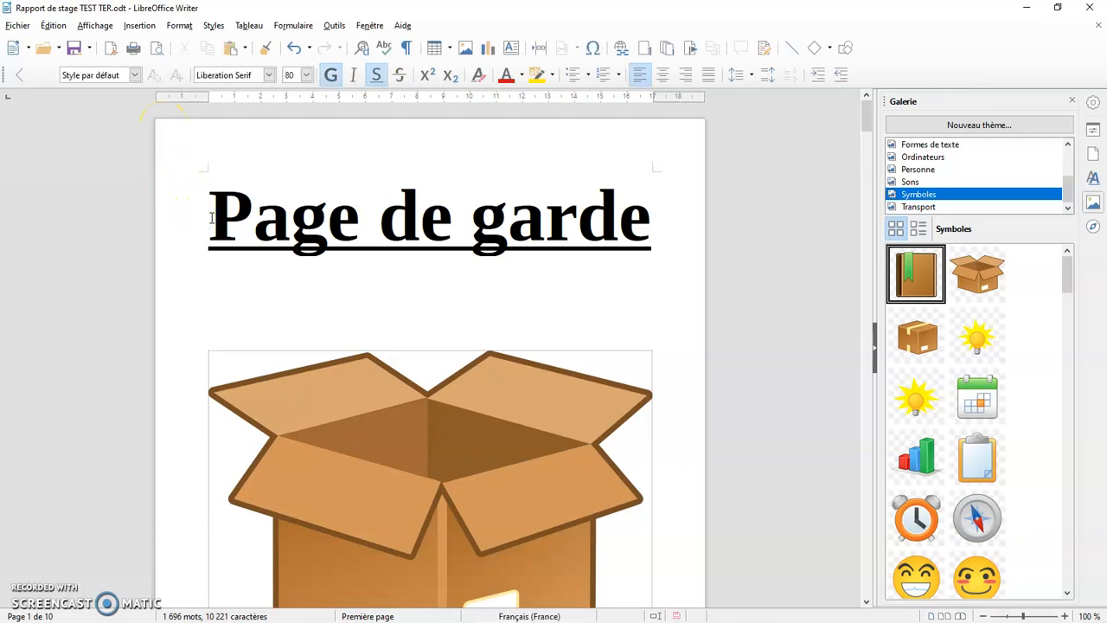
key(Return)
key(ctrl+v)
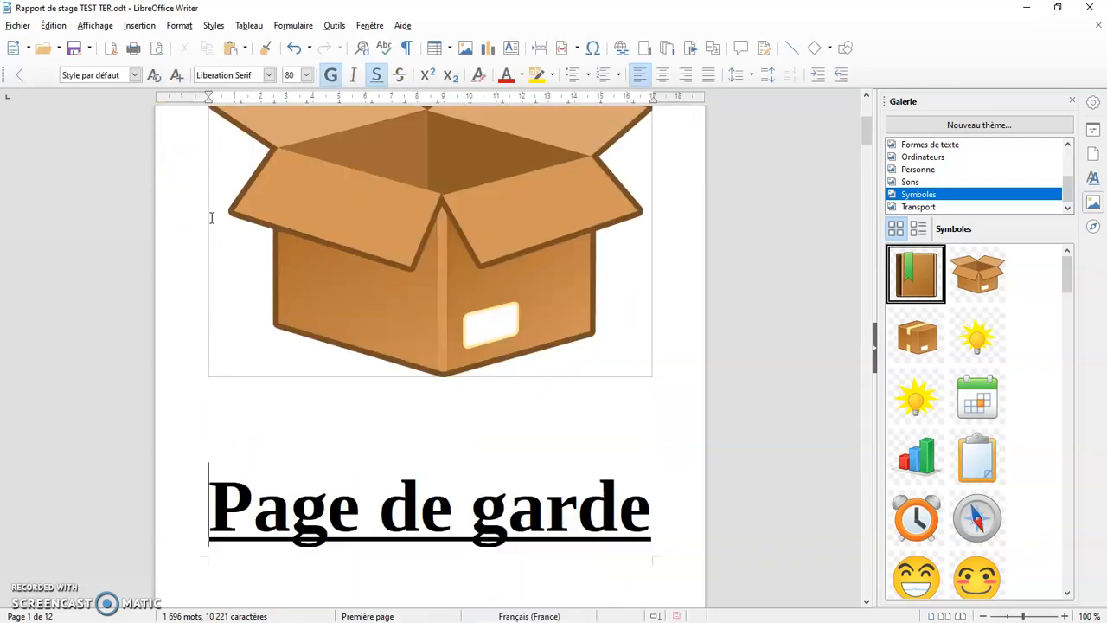
key(ctrl+z)
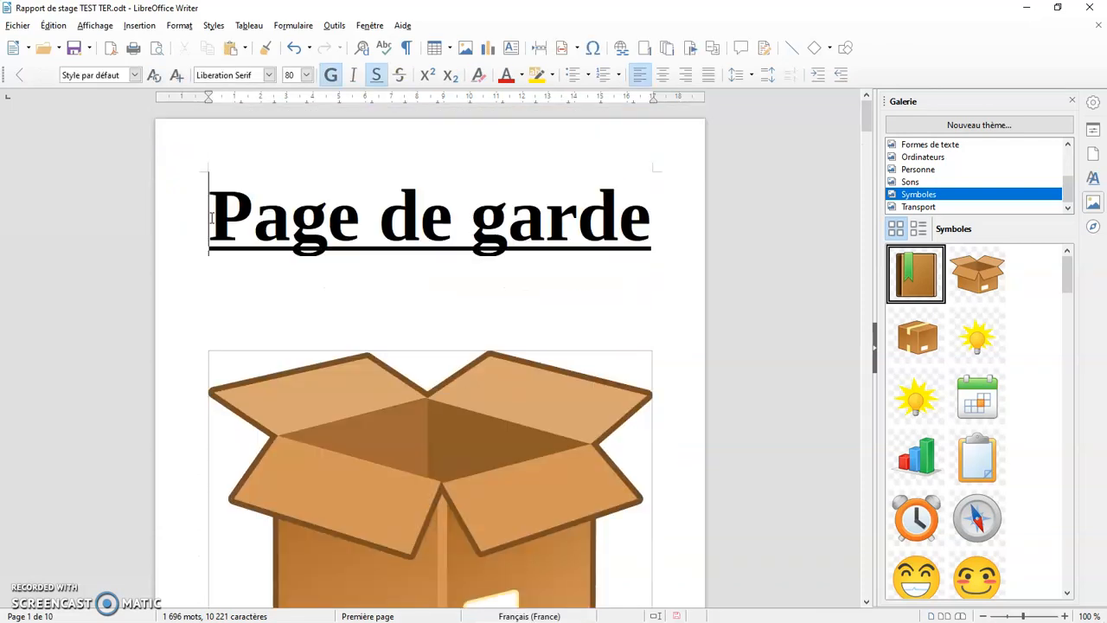
Try "Bordure de page gauche", "Bordure de page droite" and "Zone de délimitation du texte" as the box image's horizontal reference, and restore "Bord de la feuille"
click(534, 391)
scroll(534, 392, down, 3)
double_click(535, 398)
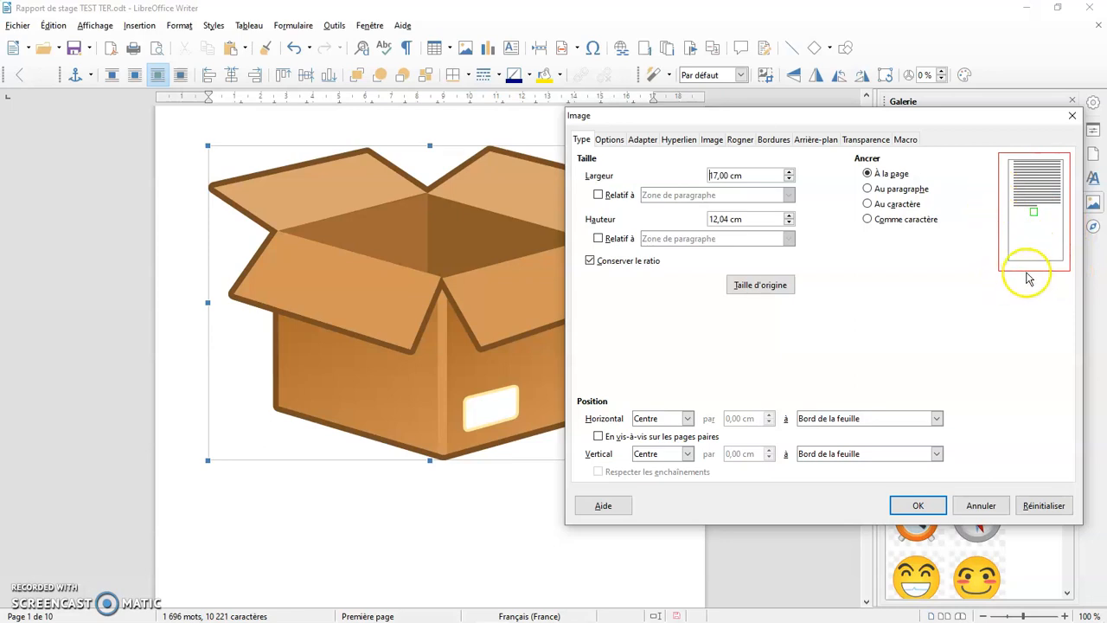
click(936, 418)
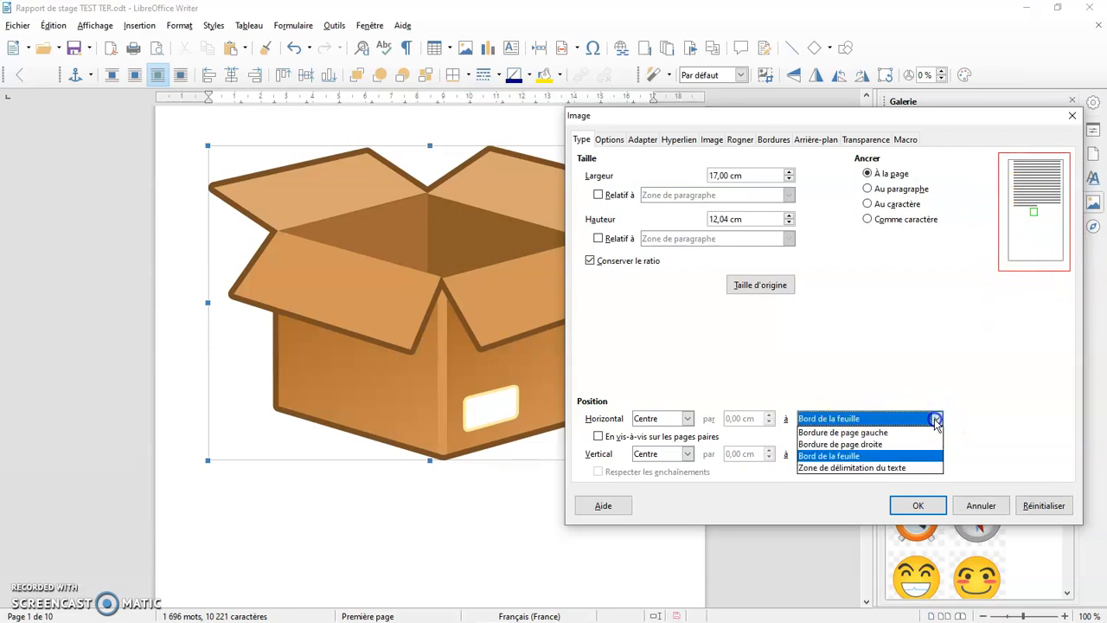
click(877, 433)
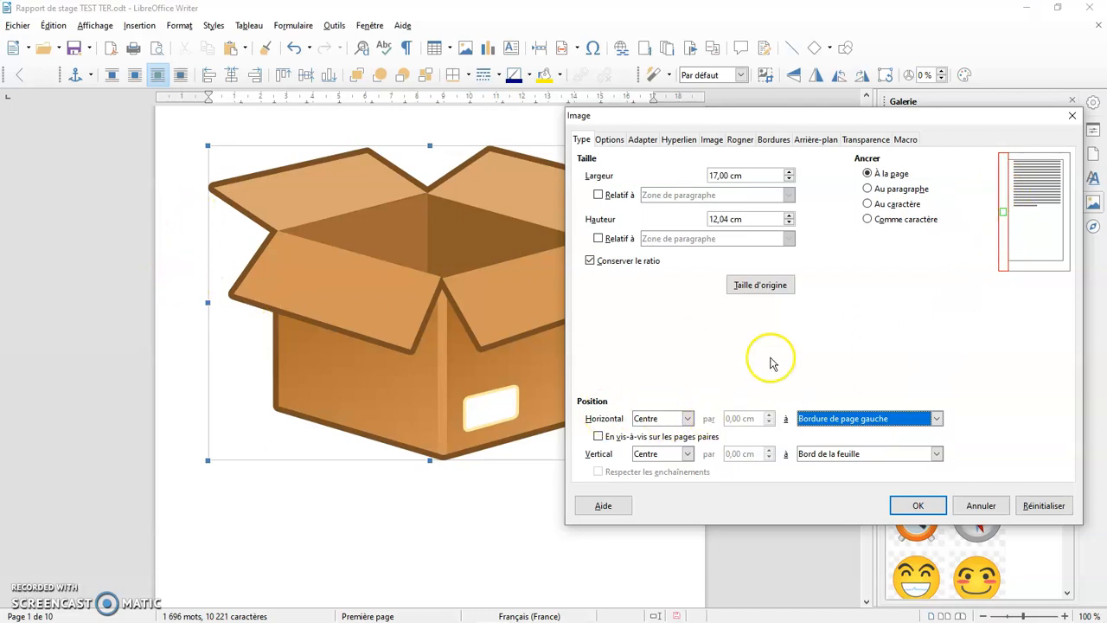
click(937, 419)
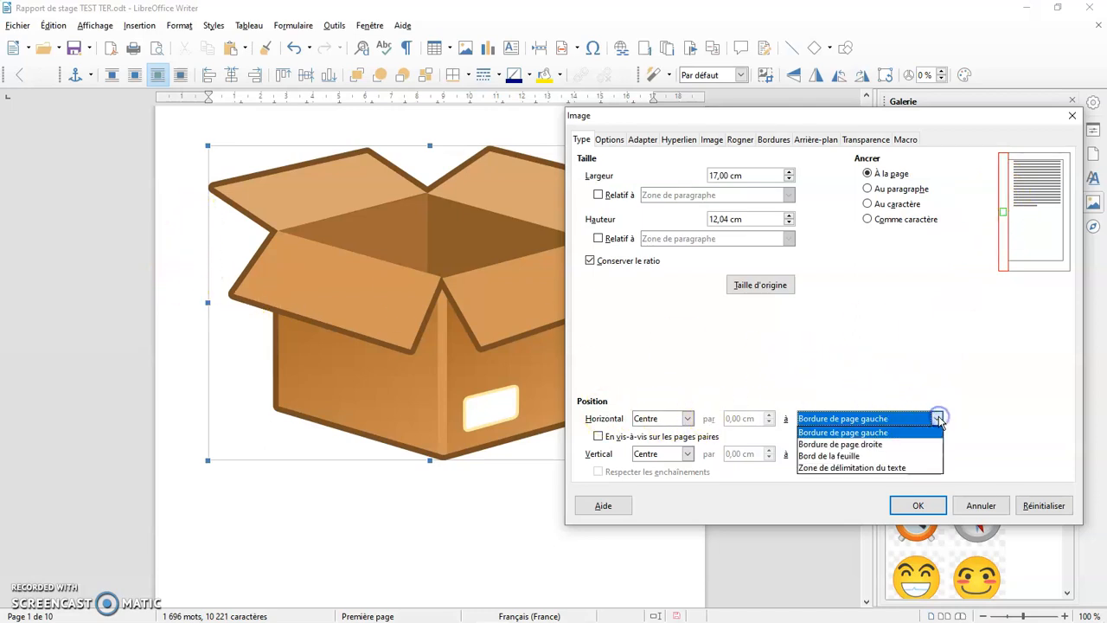
click(882, 444)
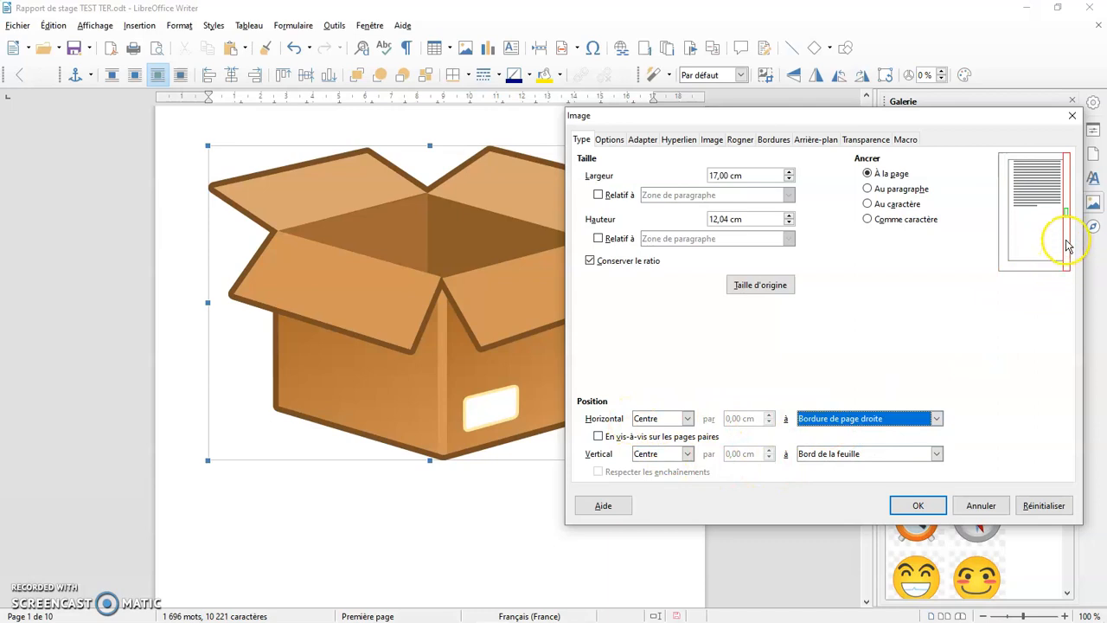
click(937, 418)
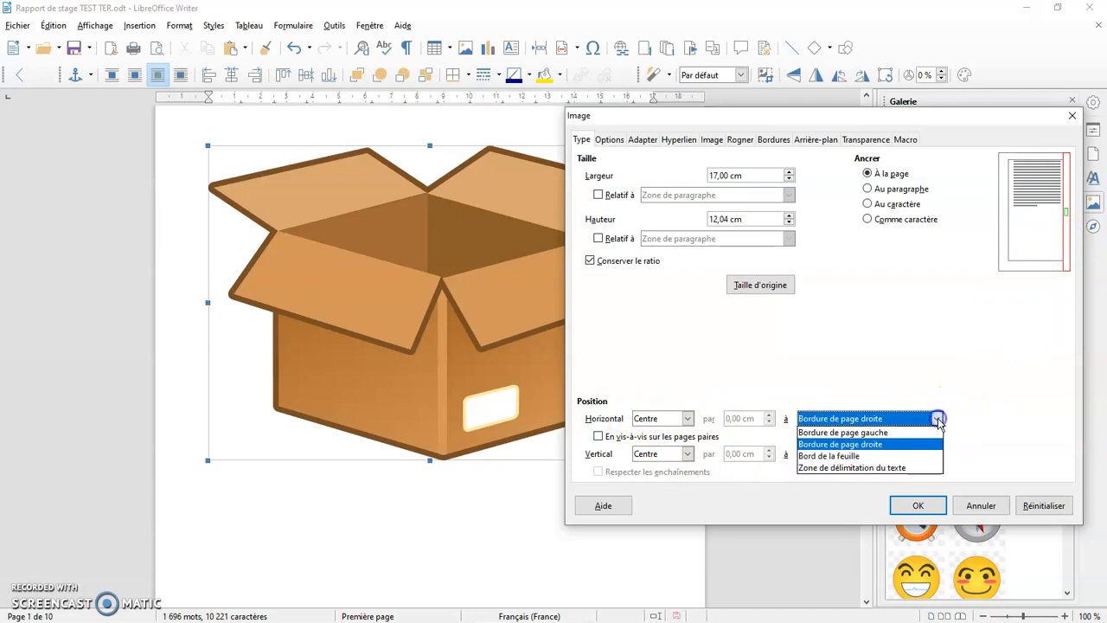
click(872, 470)
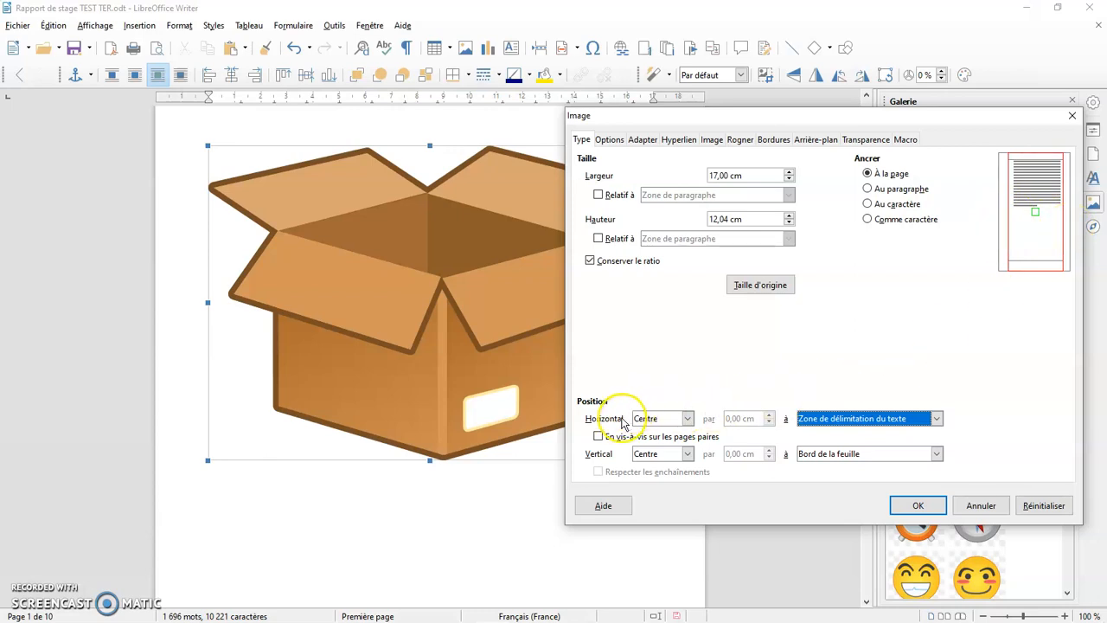
click(937, 417)
click(852, 456)
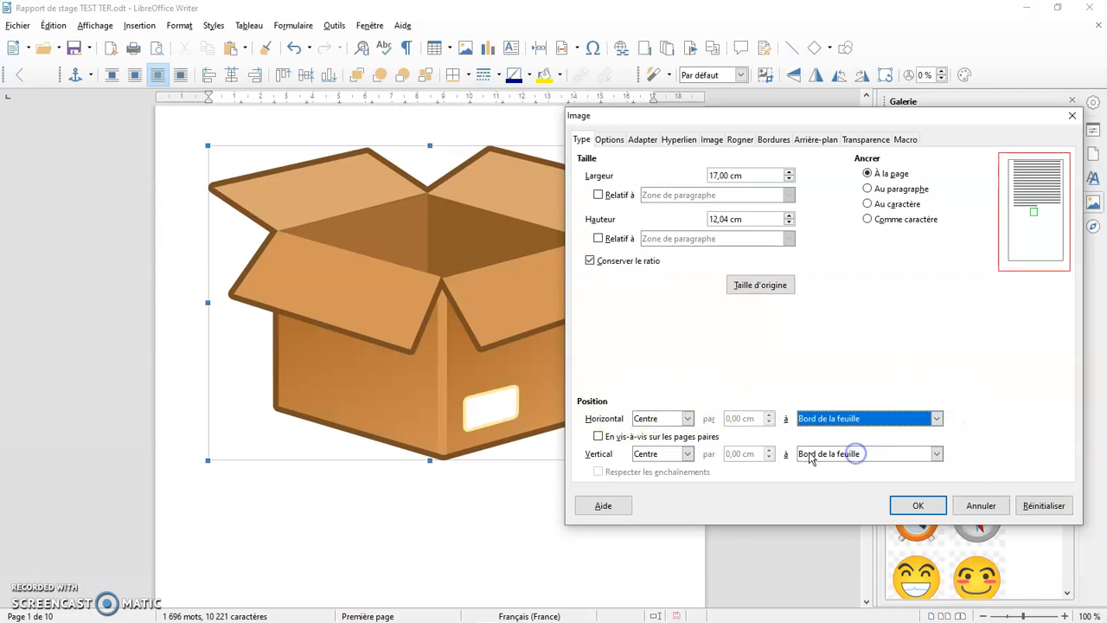
Try "Gauche" as the box image's horizontal position, and switch it to "De gauche"
click(688, 420)
click(668, 433)
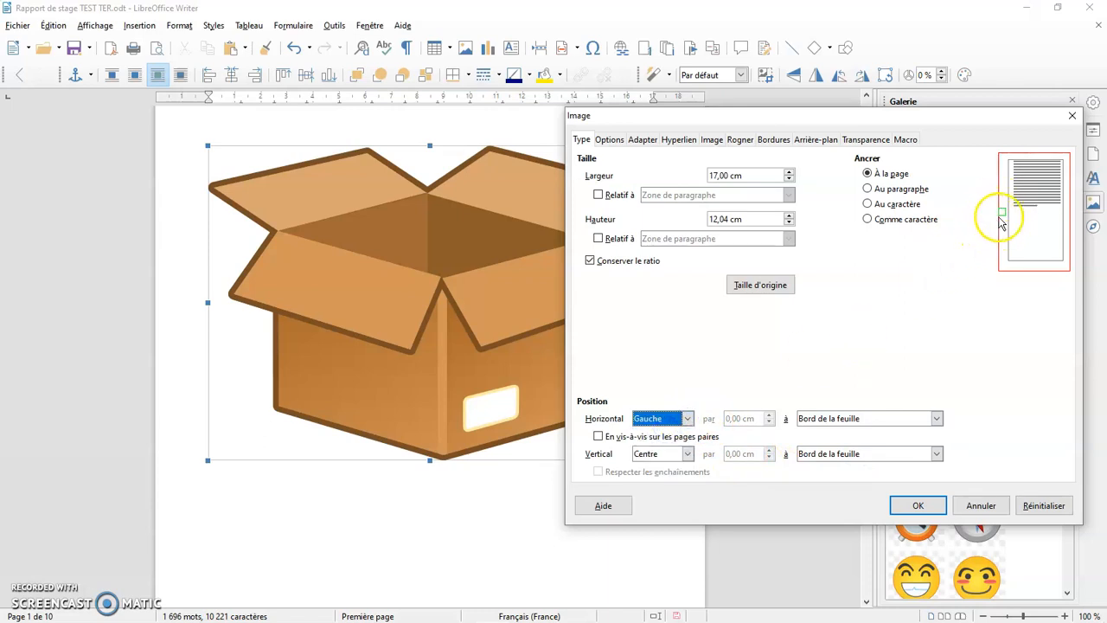
click(689, 419)
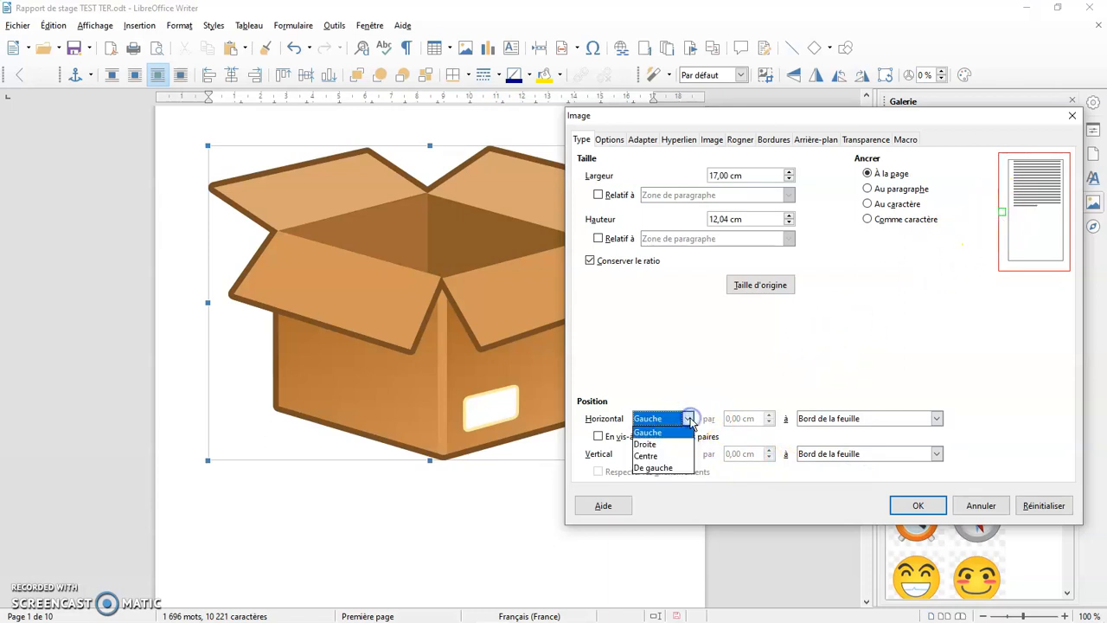
click(662, 468)
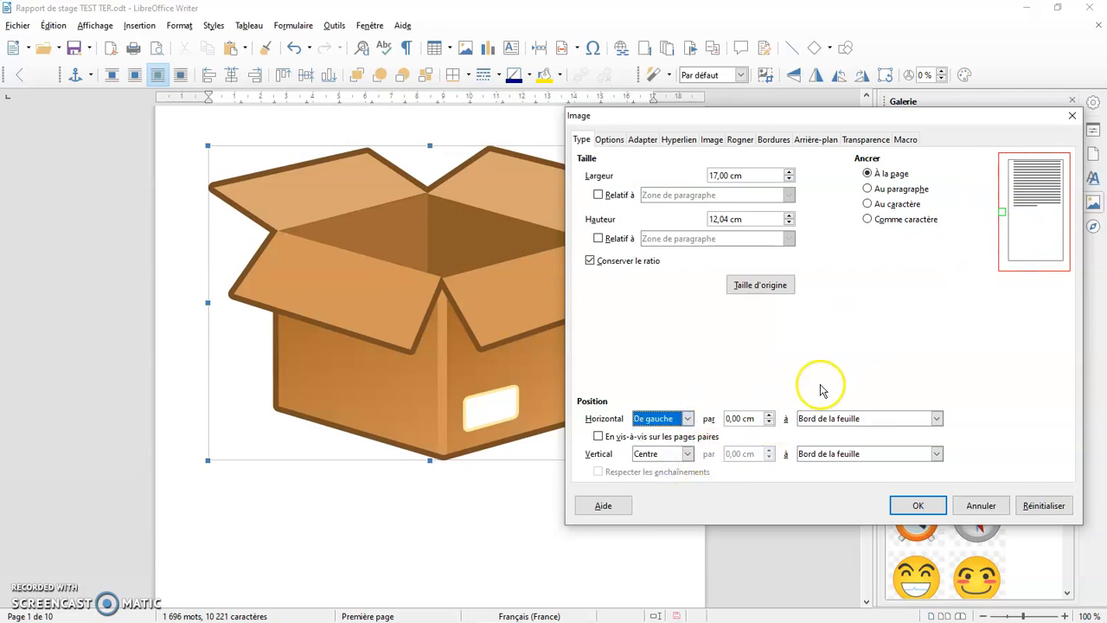
Set the box image's horizontal offset to 4,00 cm from "Bord de la feuille" and apply the position
click(770, 415)
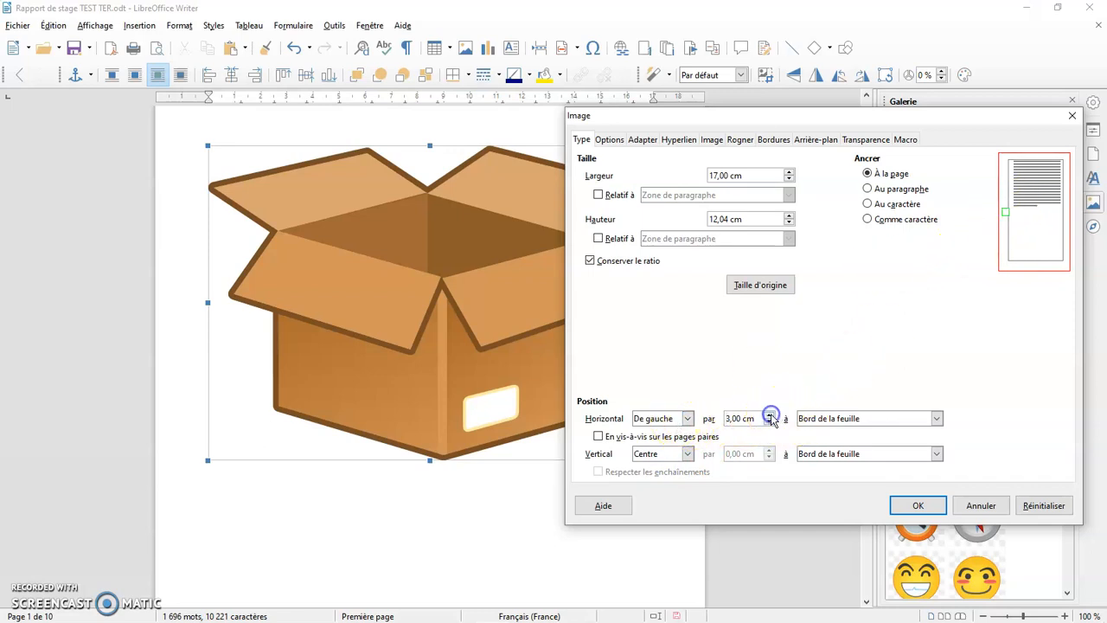
click(833, 421)
click(847, 422)
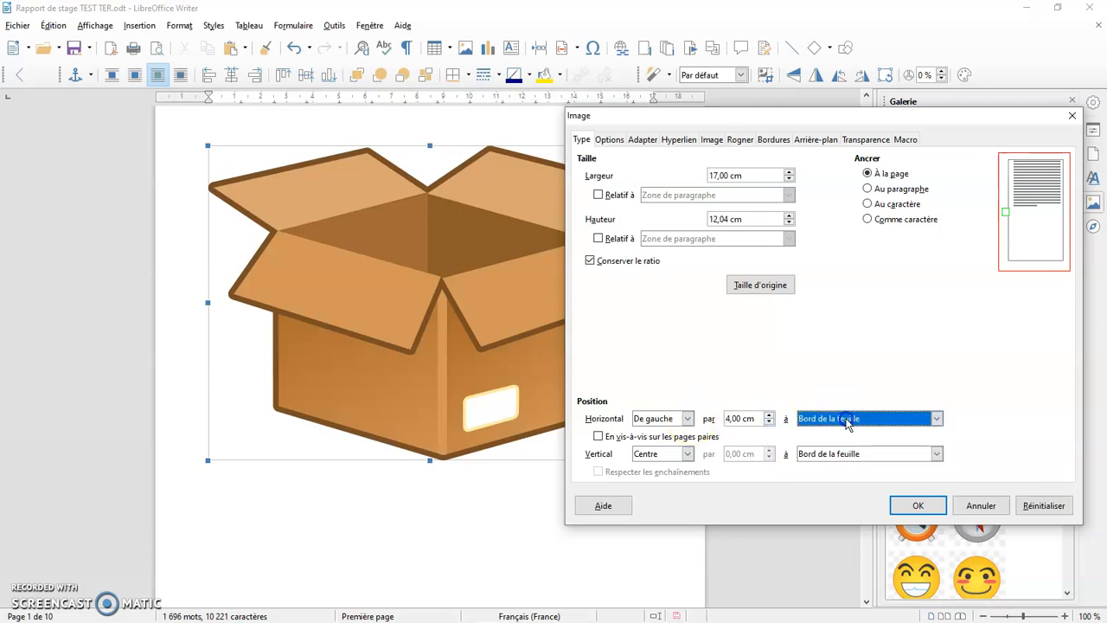
click(768, 423)
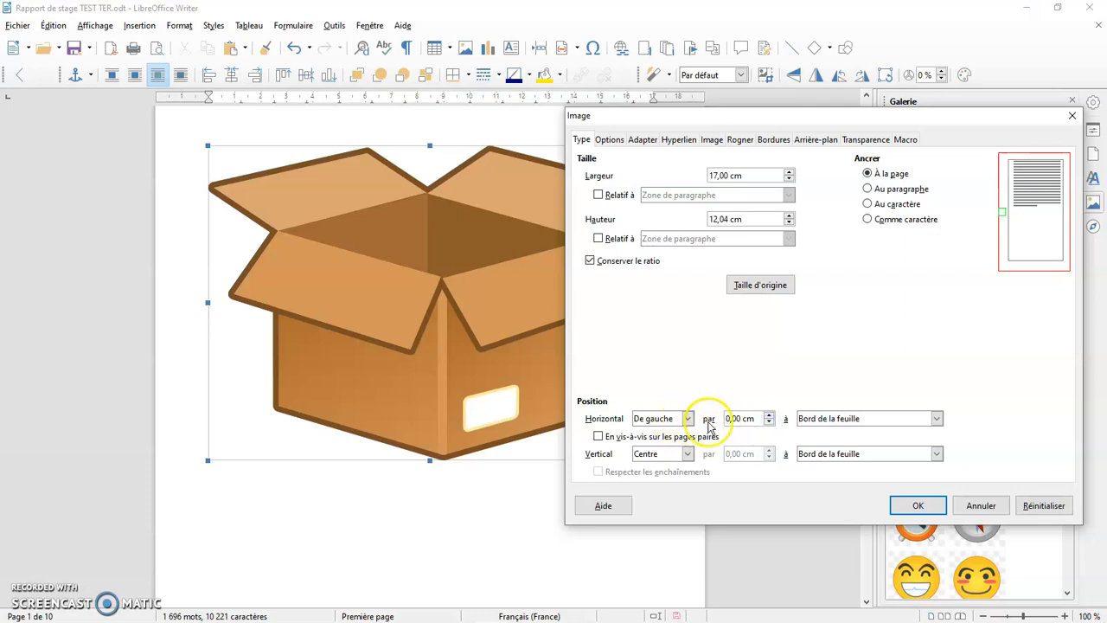
click(768, 416)
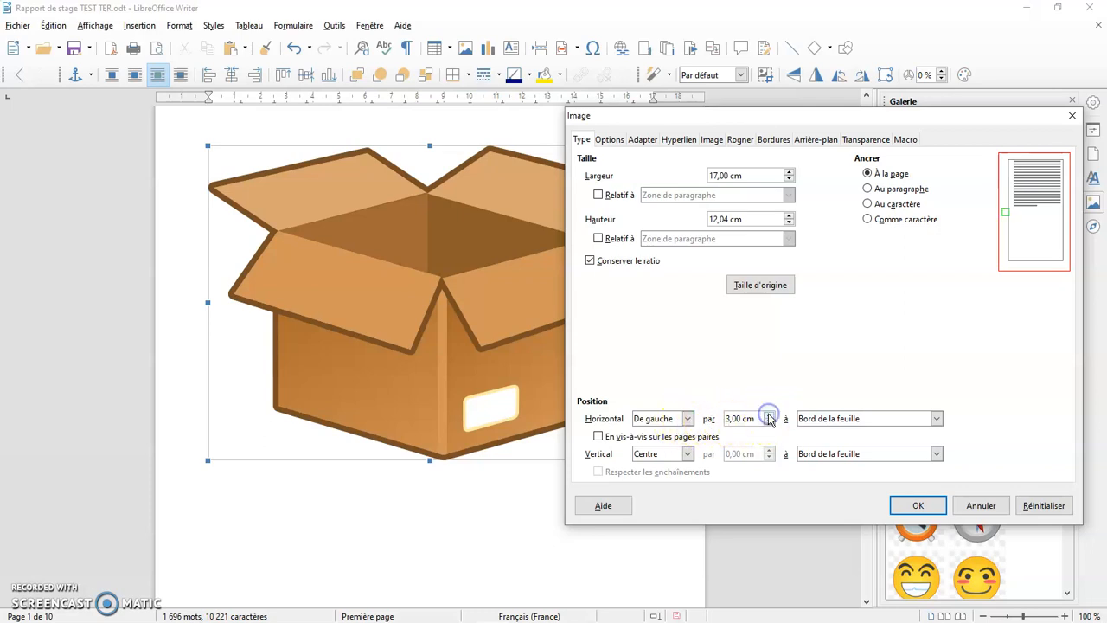
click(916, 507)
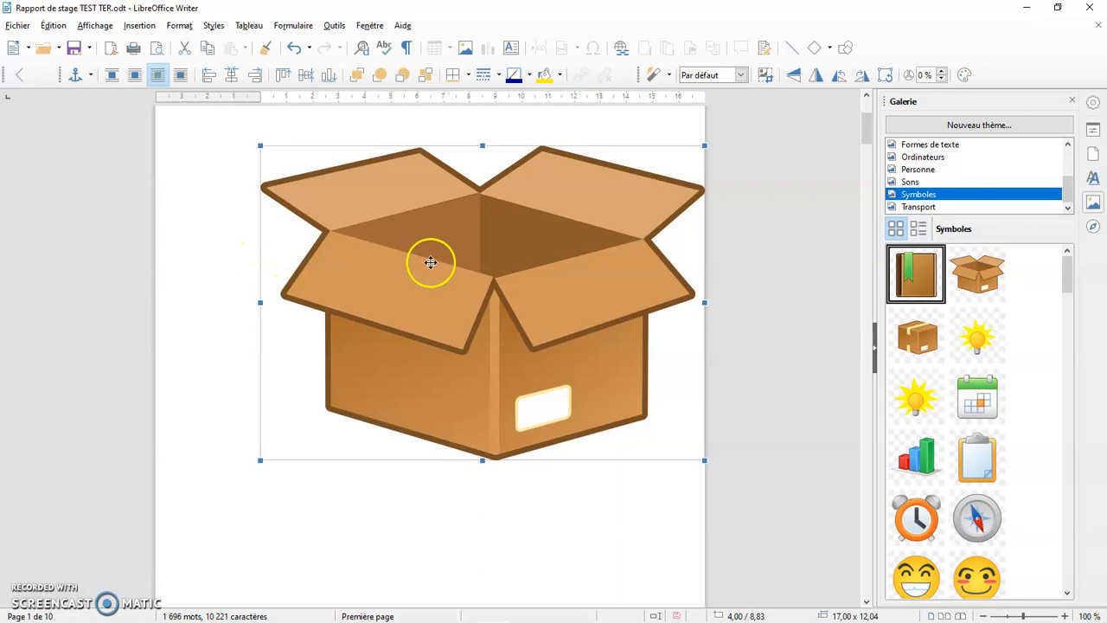
Set the box image's horizontal position to "Centre" in its image properties
double_click(757, 299)
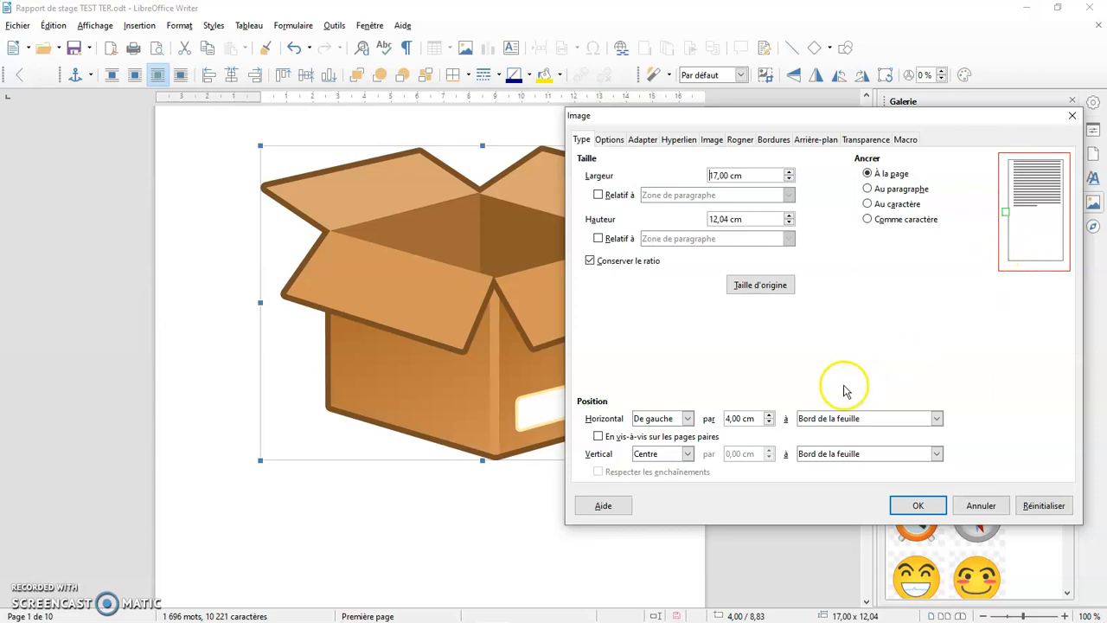
click(688, 419)
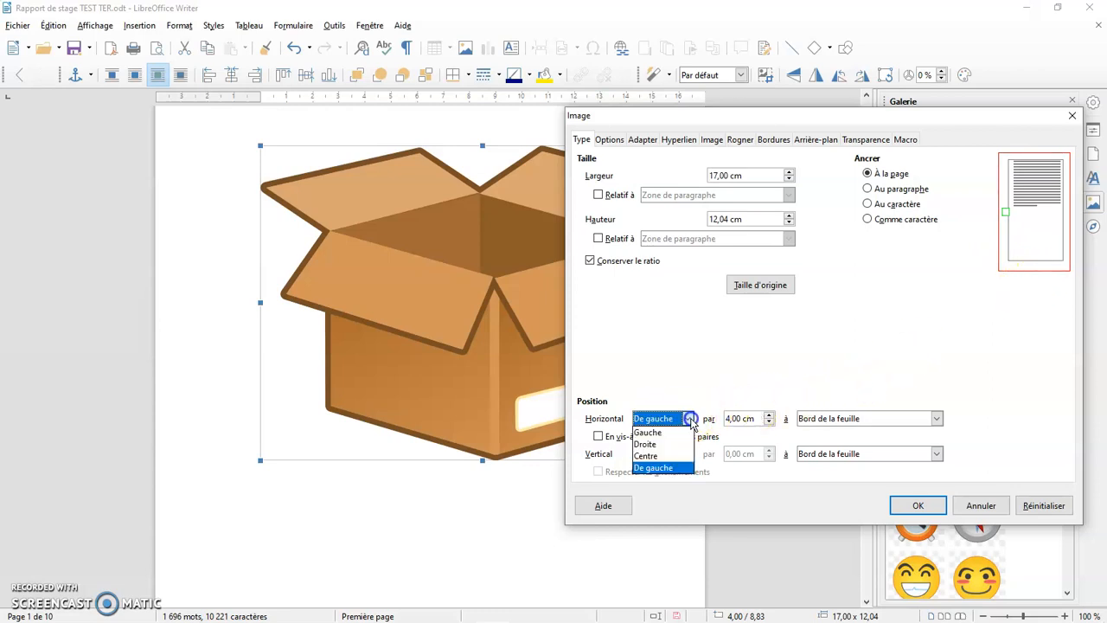
click(662, 456)
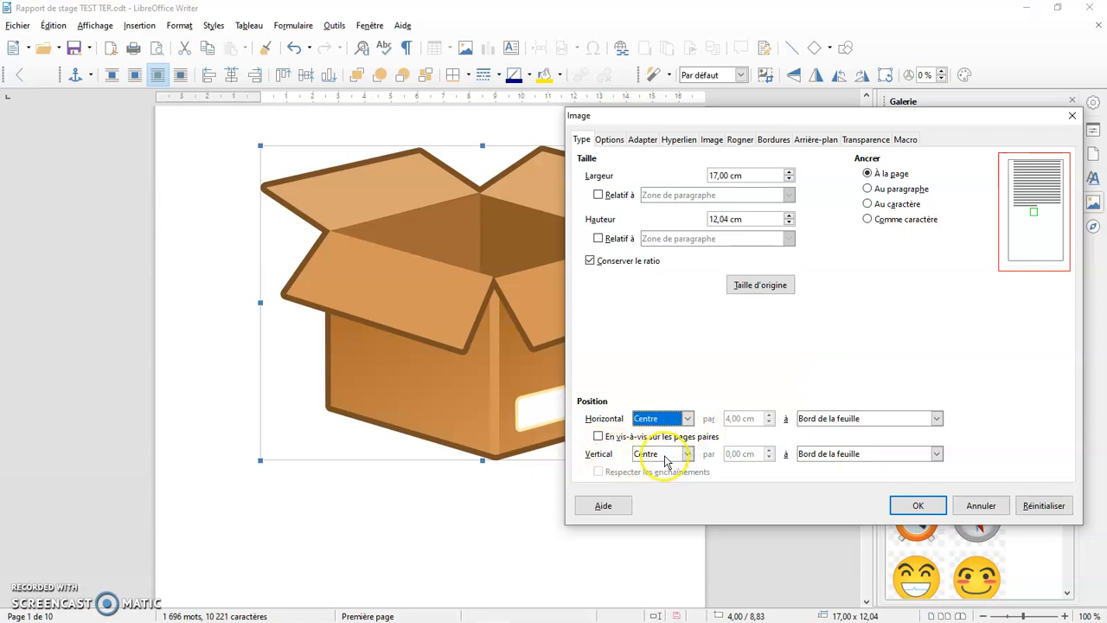
Try "Zone de délimitation du texte" as the box image's vertical reference, restore "Bord de la feuille" and apply the position
click(936, 454)
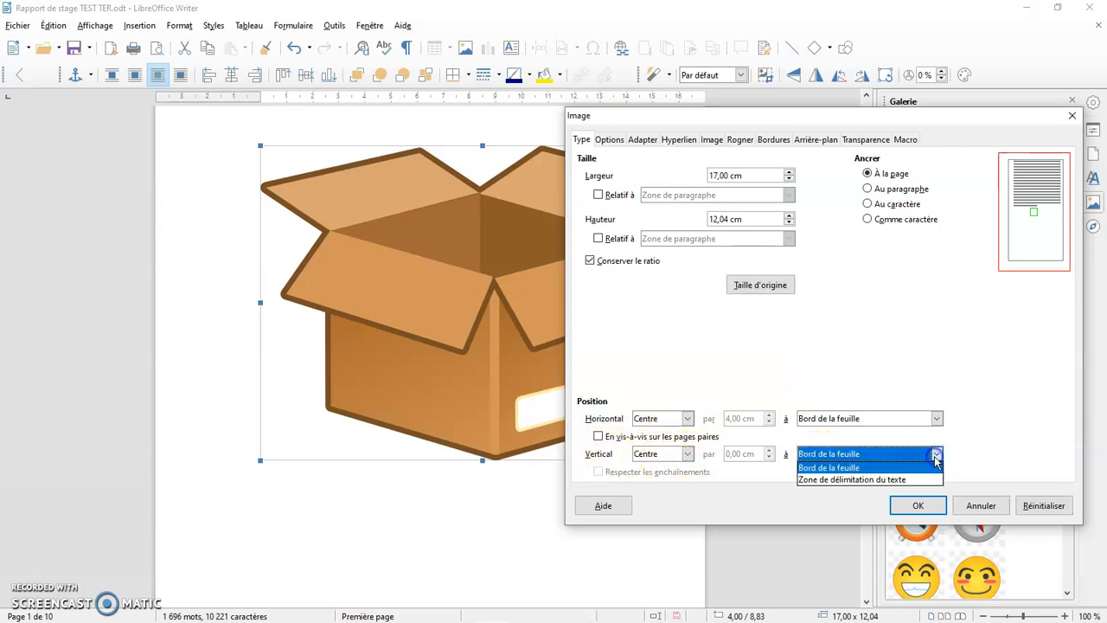
click(860, 480)
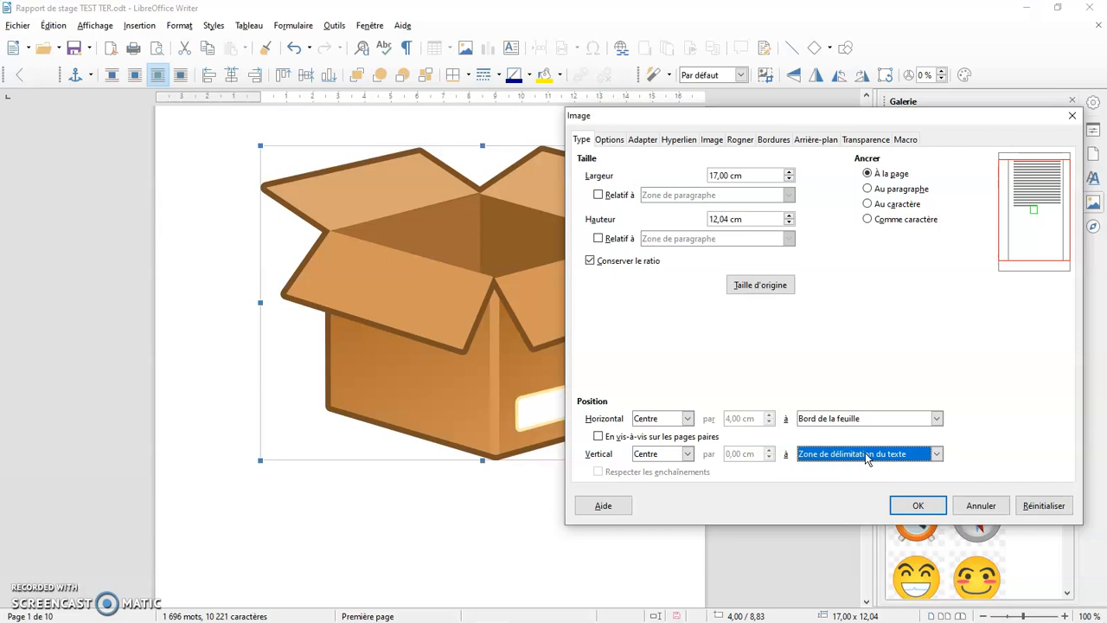
click(823, 454)
click(822, 465)
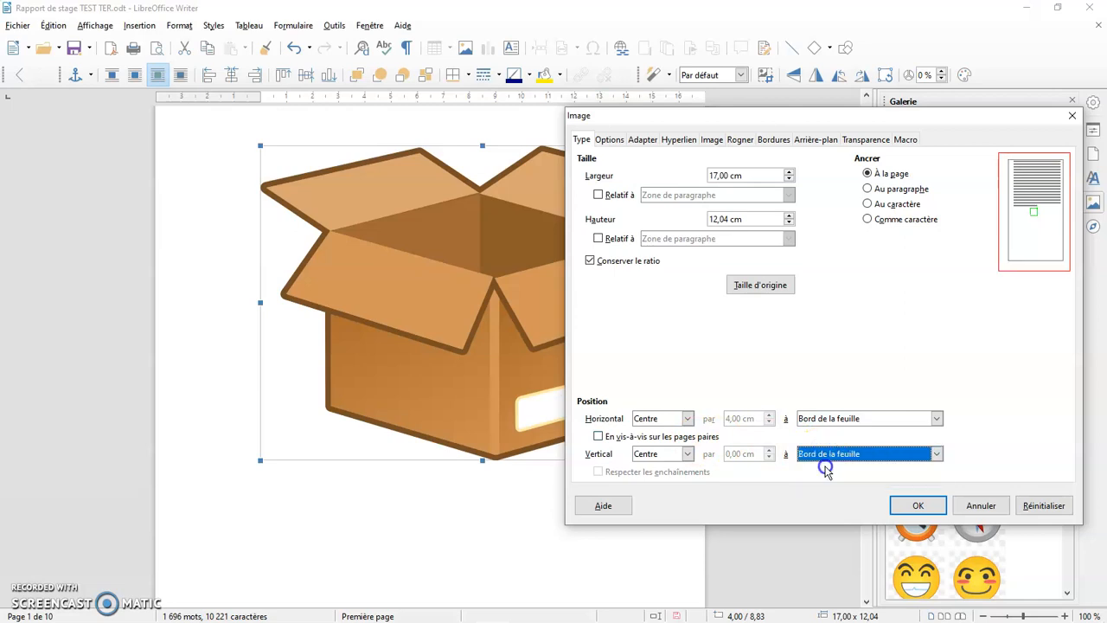
click(918, 511)
Add empty lines above the "Page de garde" title to check the centred image's anchor, and undo them
scroll(507, 314, up, 5)
click(216, 207)
key(Return)
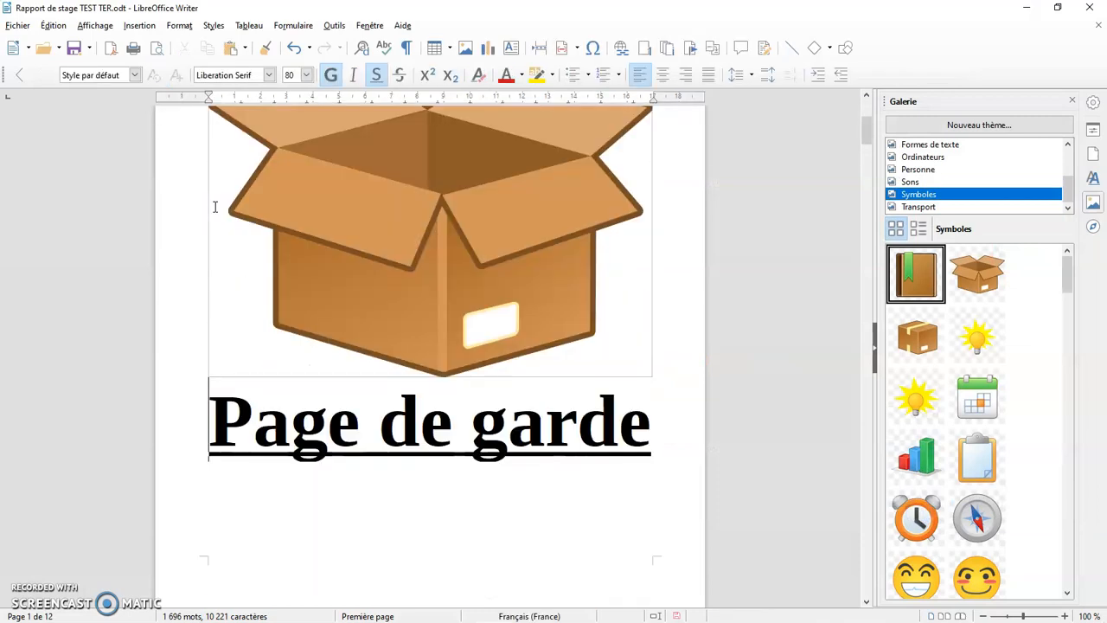
key(ctrl+z)
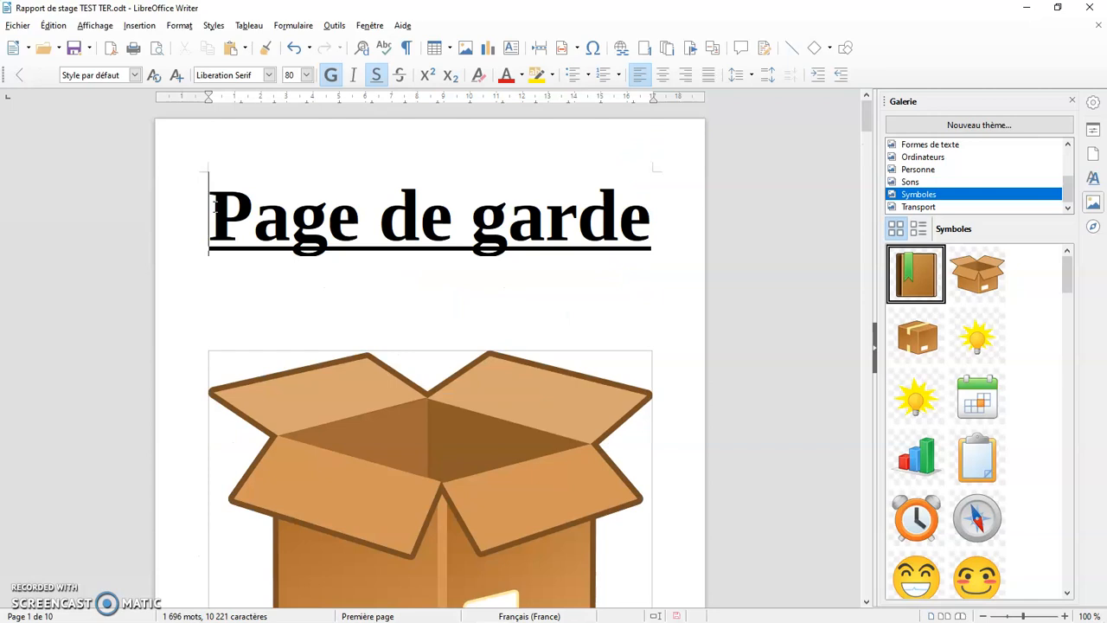
Move the box image freely to the bottom of the cover page and back up beneath the "Page de garde" title
click(369, 465)
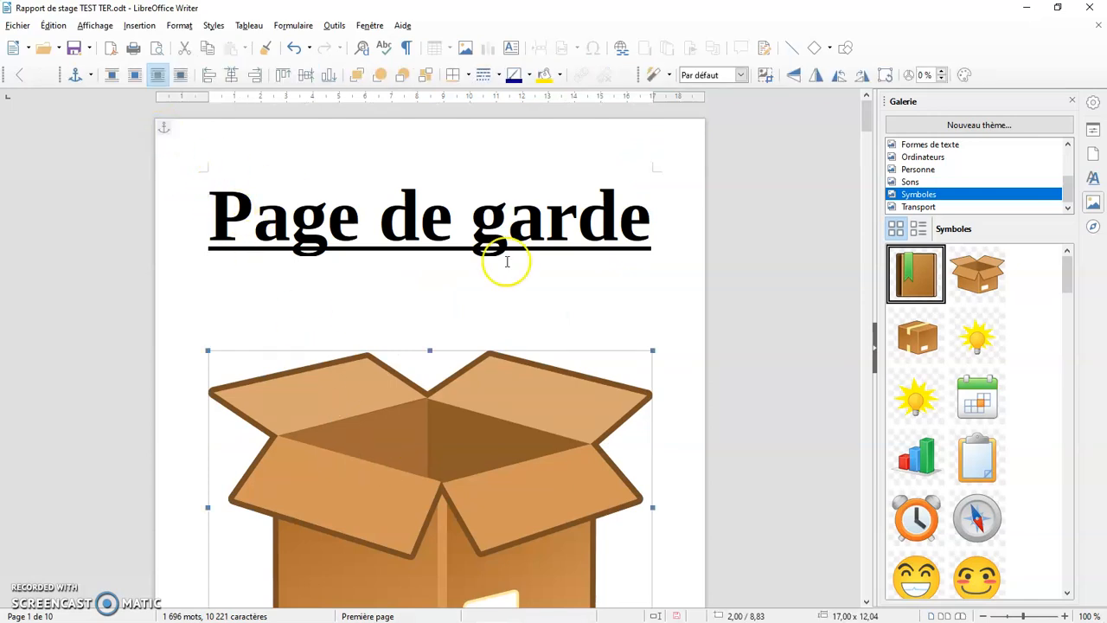
scroll(692, 321, down, 10)
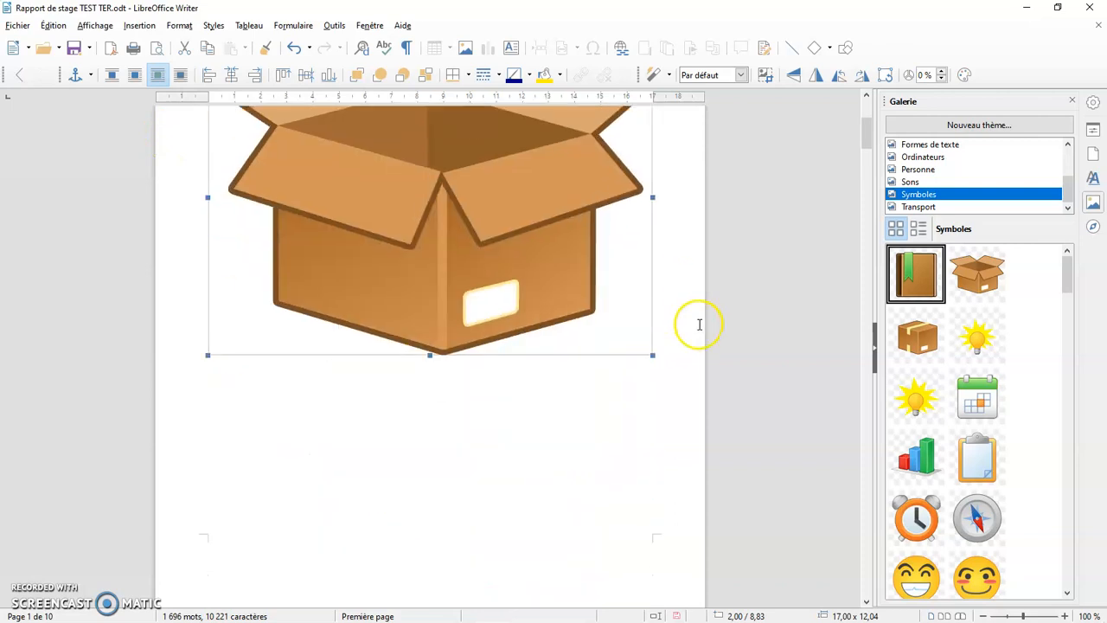
drag(487, 180, 482, 507)
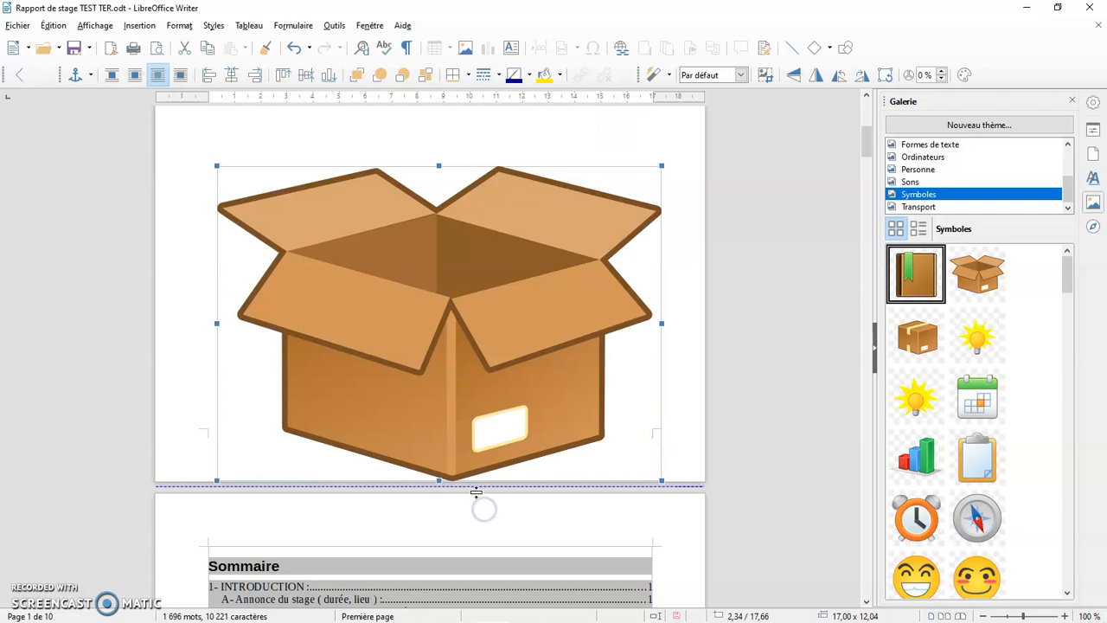
drag(474, 364, 483, 306)
scroll(485, 307, up, 6)
drag(504, 492, 507, 365)
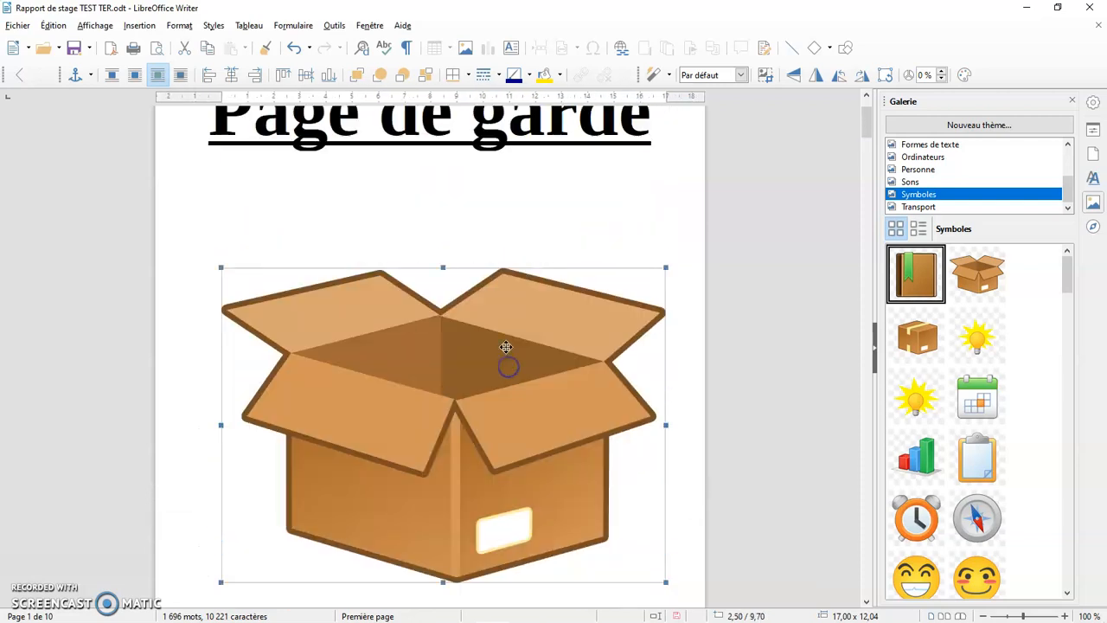
Set the box image's horizontal and vertical positions to "Centre" relative to "Bord de la feuille", apply them and deselect the image
double_click(709, 303)
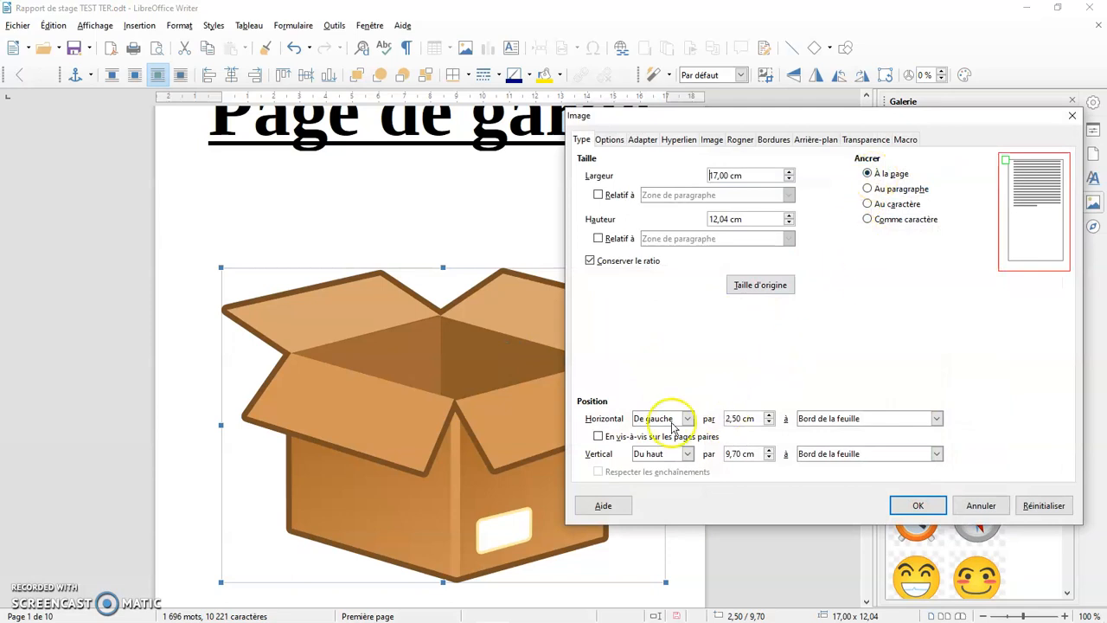
click(673, 426)
click(655, 453)
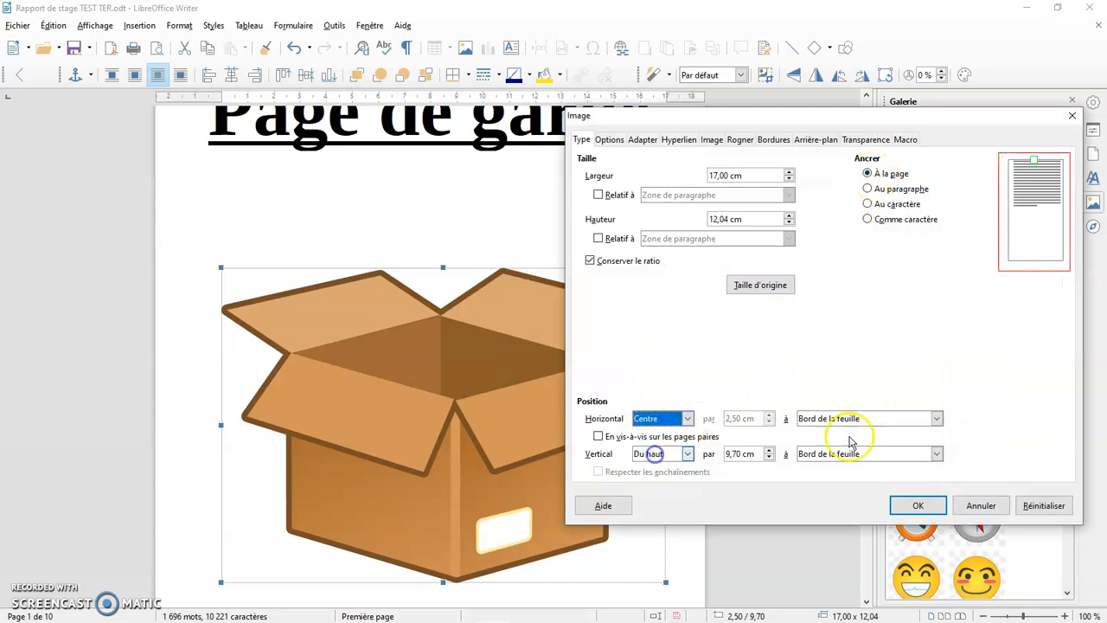
click(687, 453)
click(661, 489)
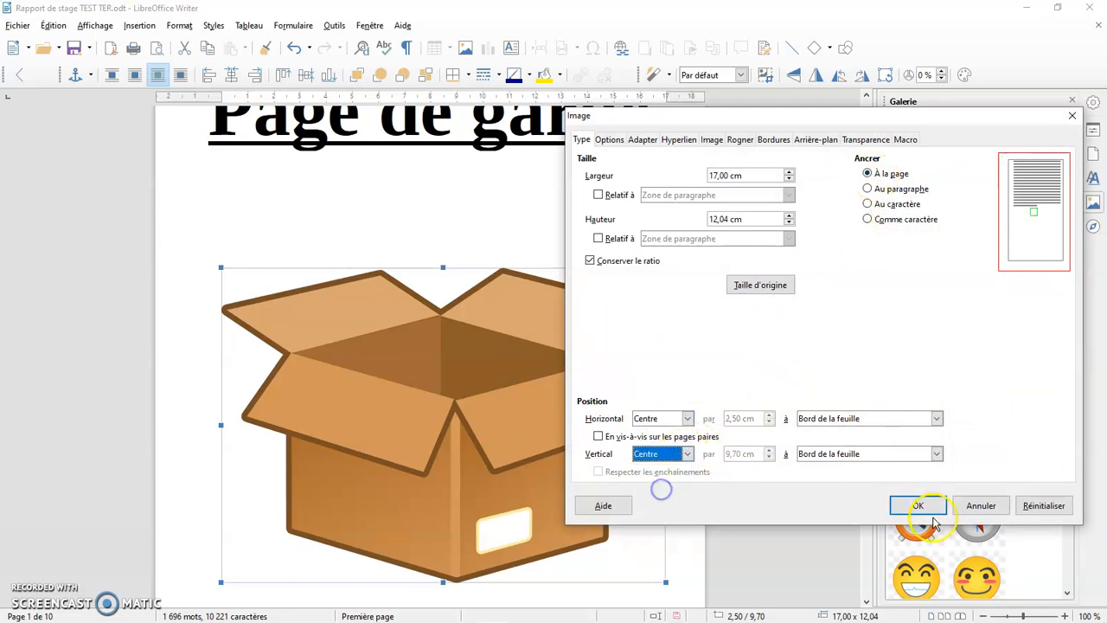
click(919, 507)
click(791, 341)
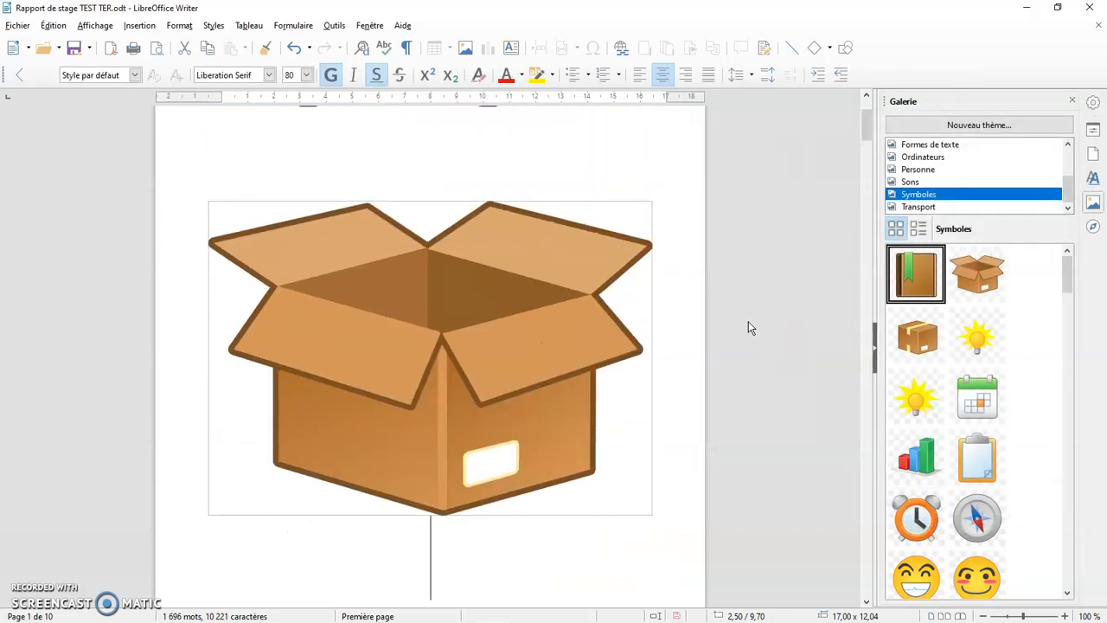
Insert the light bulb from the Symboles gallery at the first paragraph under "Annonce du stage", keeping it anchored "Au paragraphe"
scroll(749, 321, up, 4)
scroll(680, 313, down, 3)
scroll(680, 313, down, 20)
scroll(680, 313, down, 10)
click(202, 232)
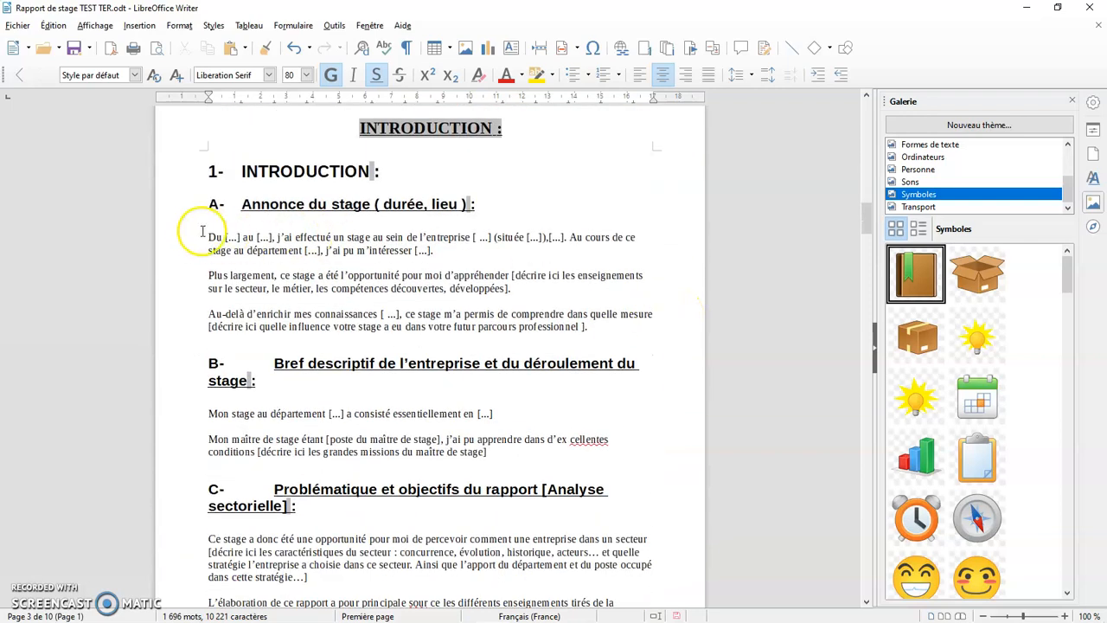
click(208, 236)
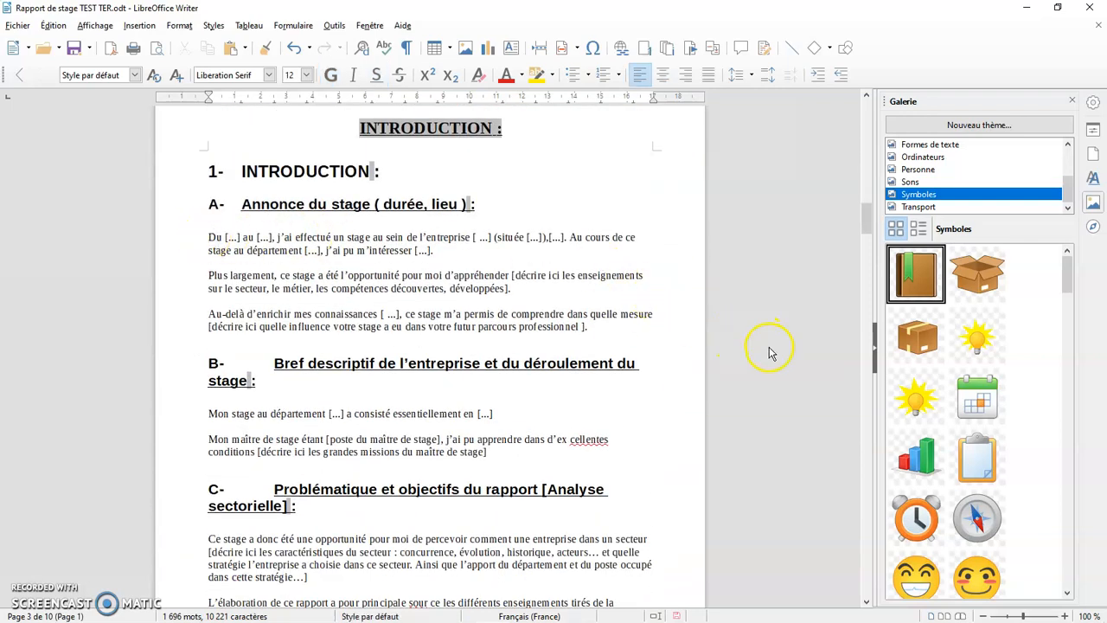
drag(975, 337, 211, 244)
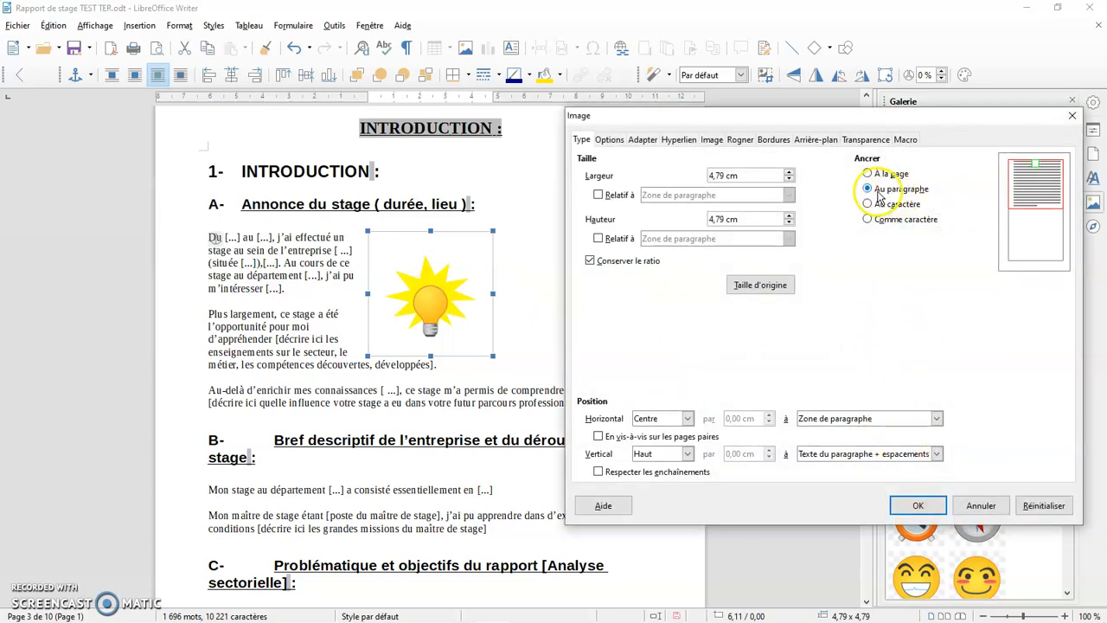
click(918, 505)
Test the paragraph anchor by inserting empty lines after the "Annonce du stage ( durée, lieu )" heading, and delete them
click(490, 211)
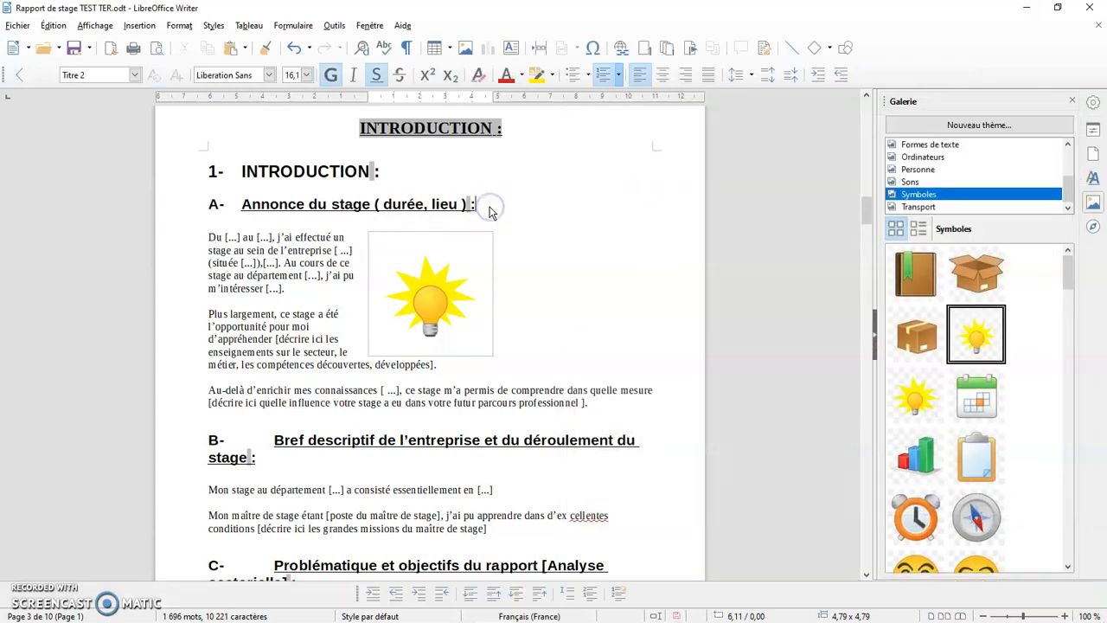
key(Return)
key(Return)
key(Return)
key(Return)
key(Return)
key(Return)
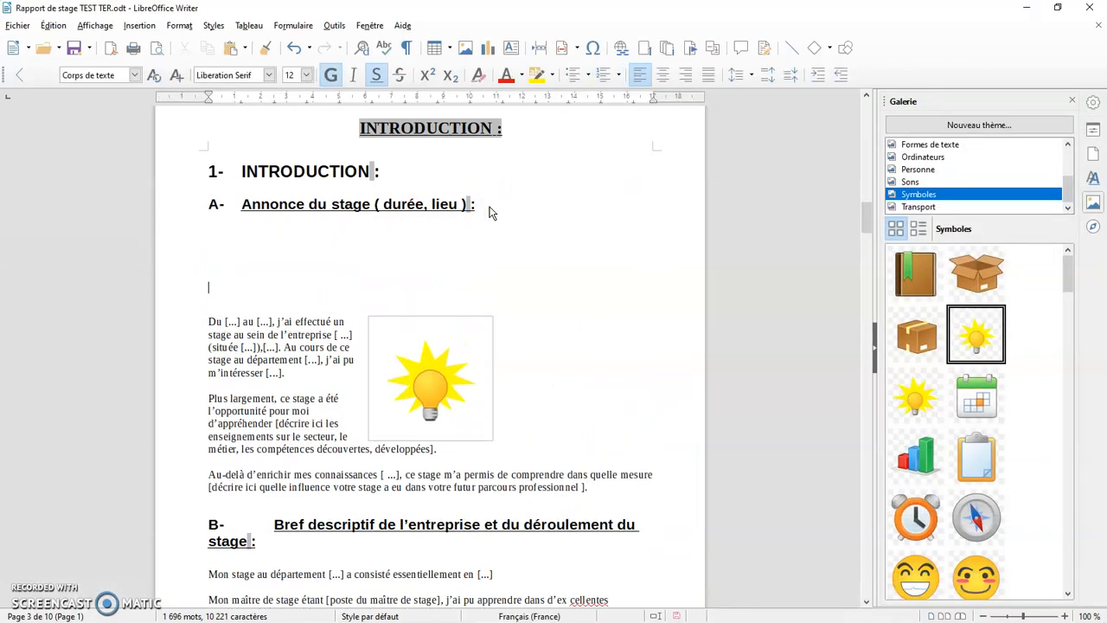
key(BackSpace)
key(BackSpace)
key(BackSpace)
key(BackSpace)
key(BackSpace)
key(BackSpace)
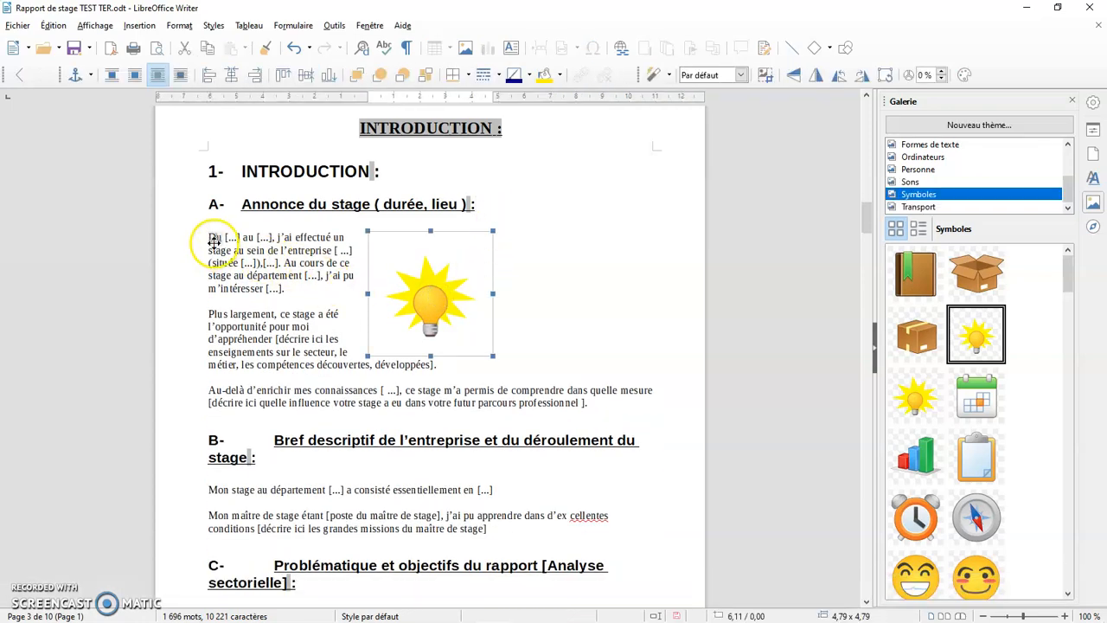
Try "Zone de paragraphe", "Zone de texte de paragraphe" and "Bordure de paragraphe gauche" as the light bulb image's horizontal reference
click(397, 299)
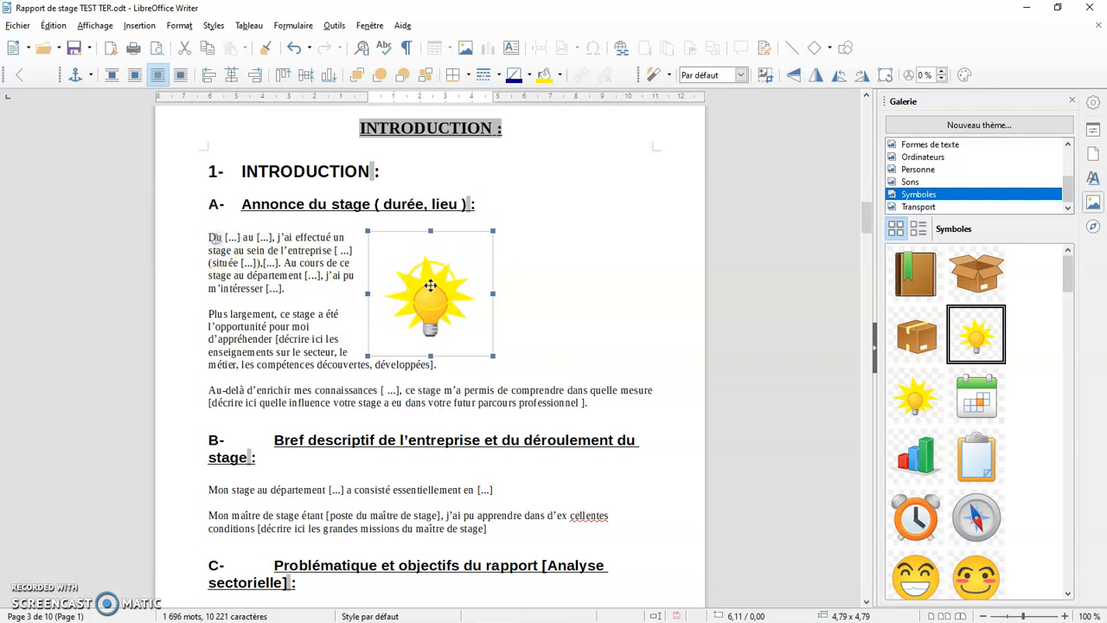
double_click(430, 286)
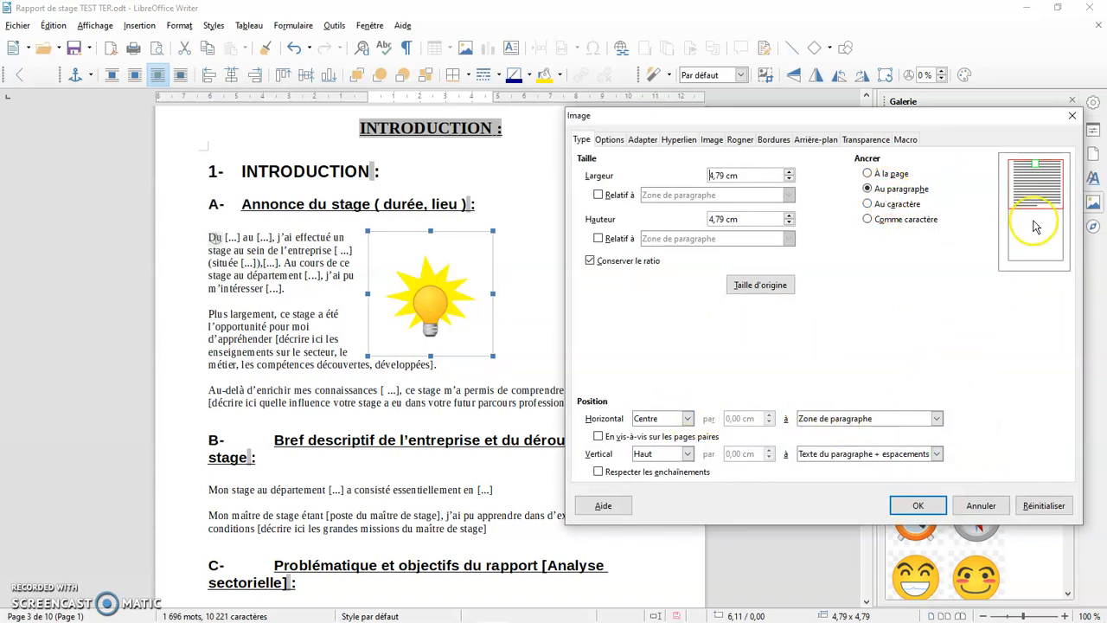
click(937, 419)
click(895, 431)
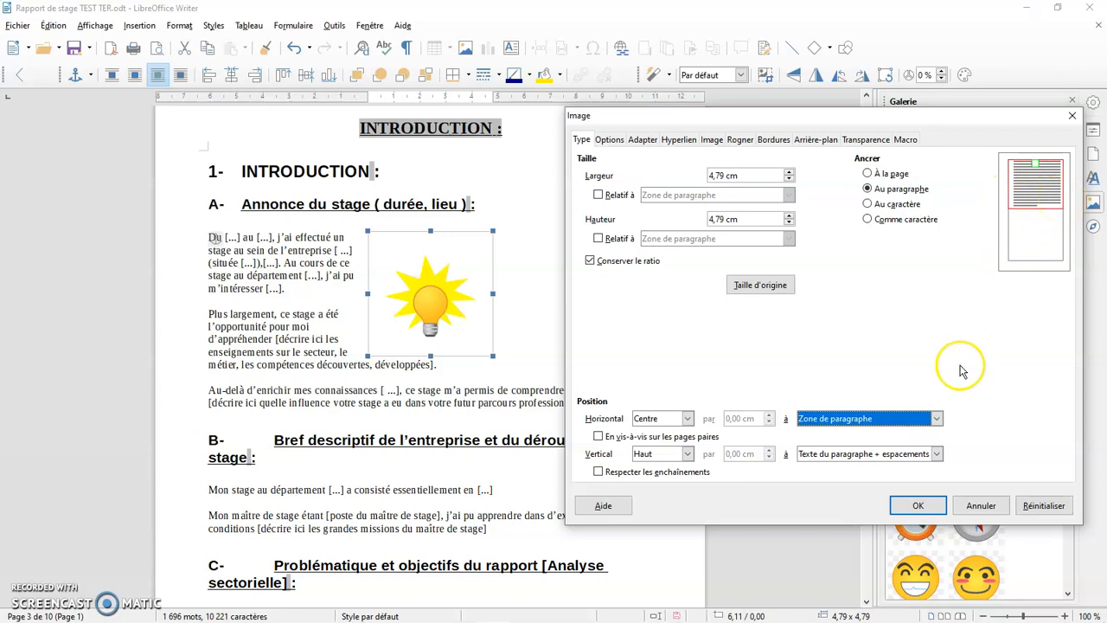
click(937, 419)
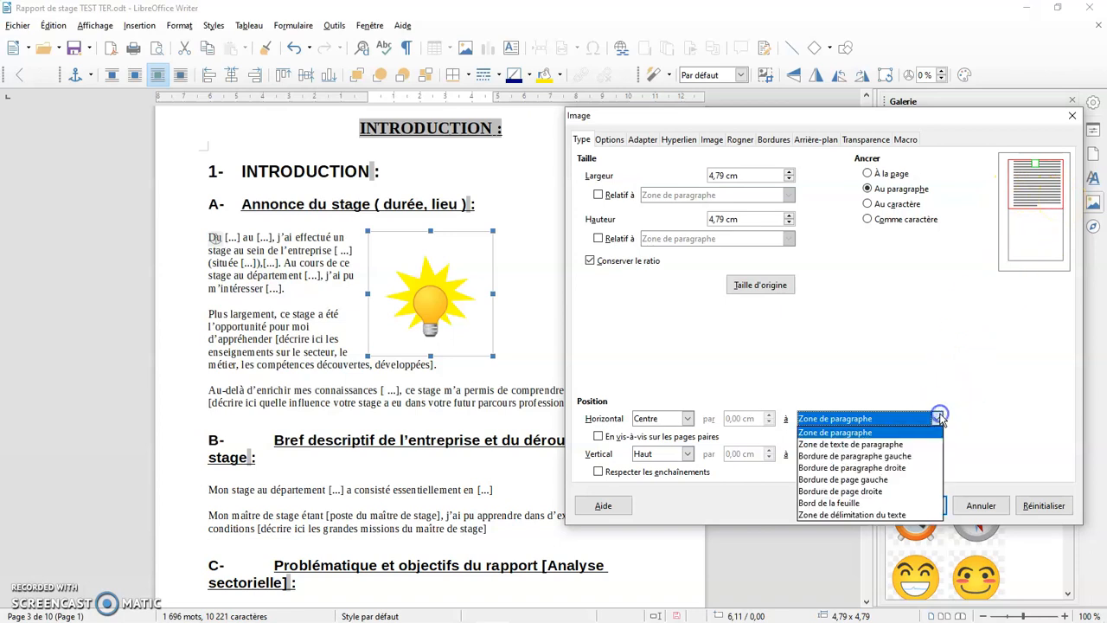
click(891, 444)
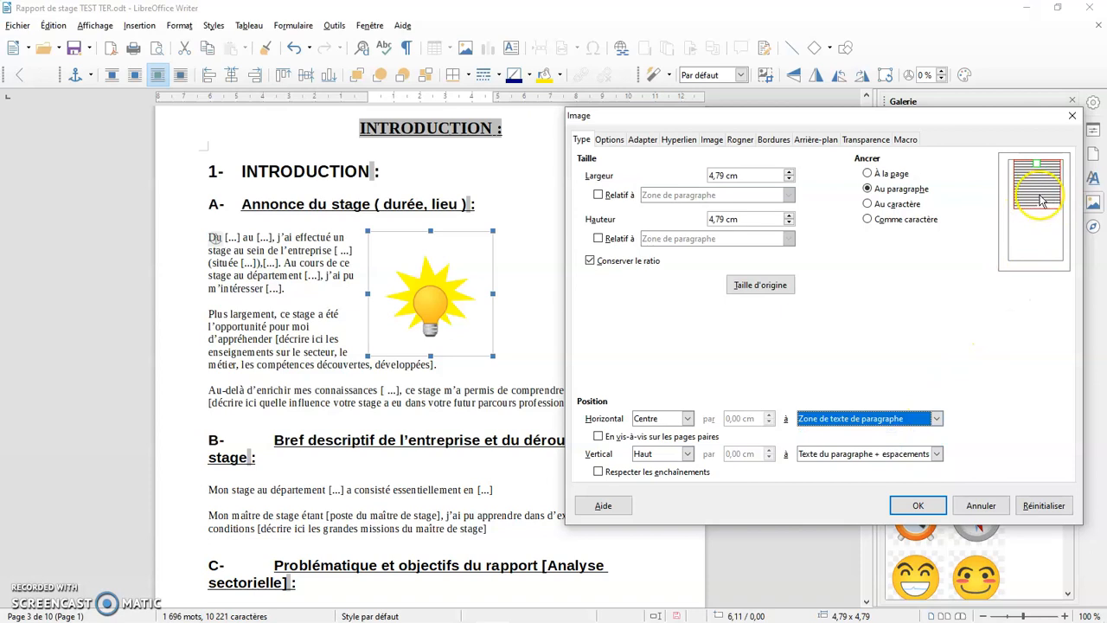
click(937, 418)
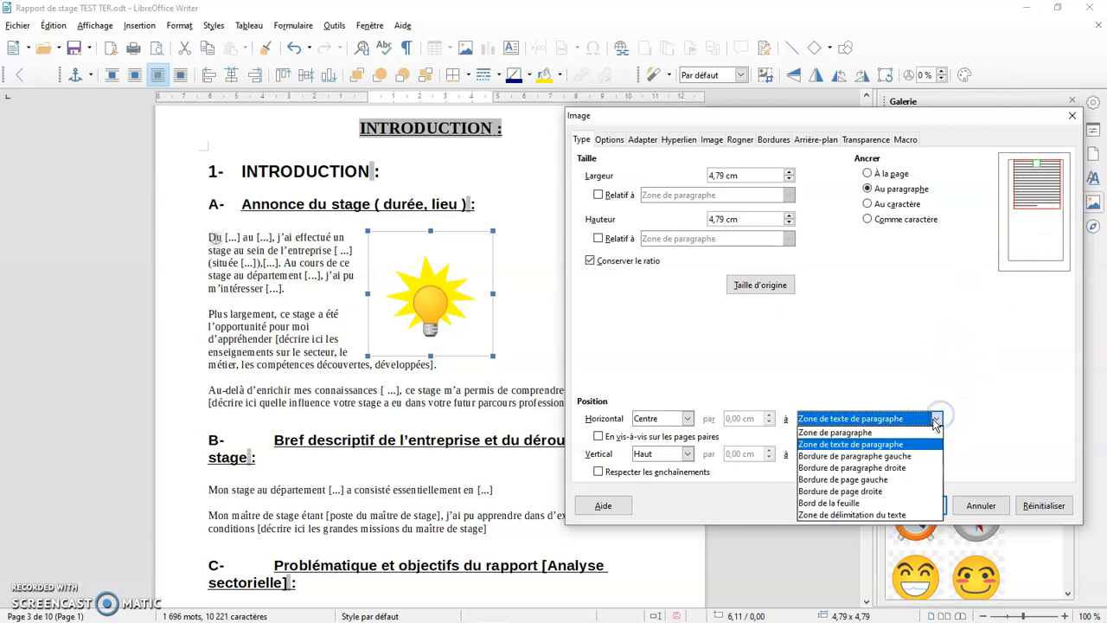
click(914, 456)
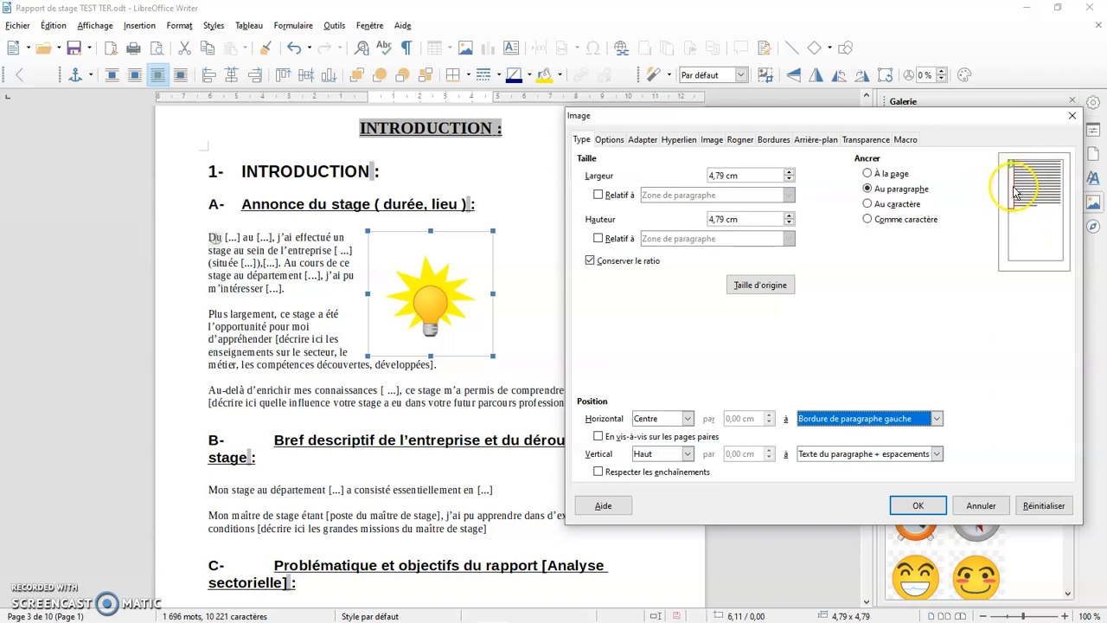
click(937, 419)
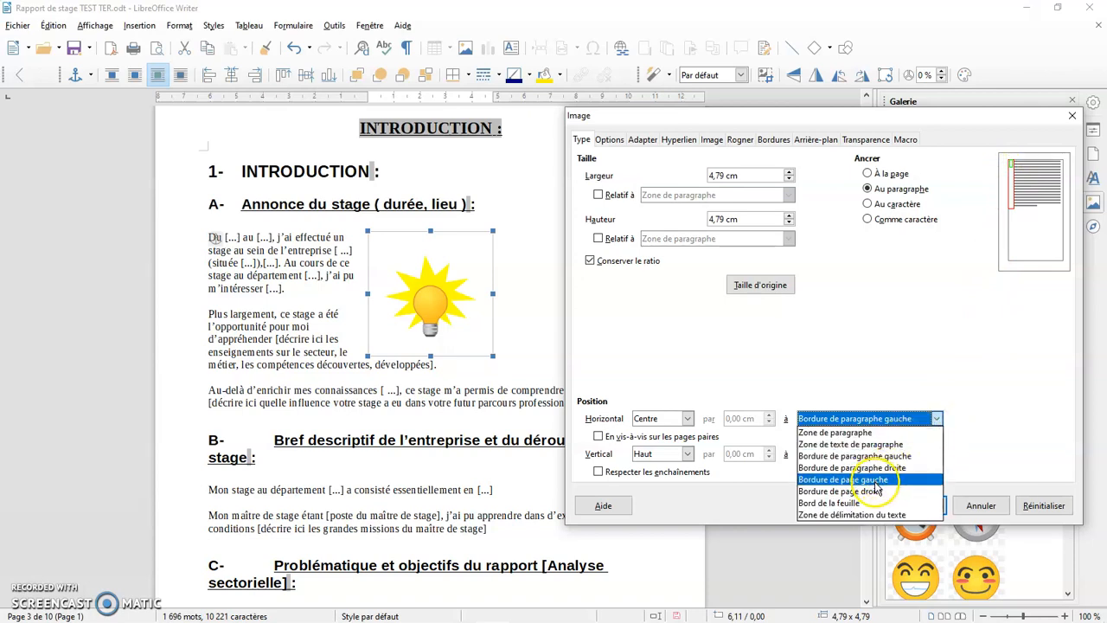
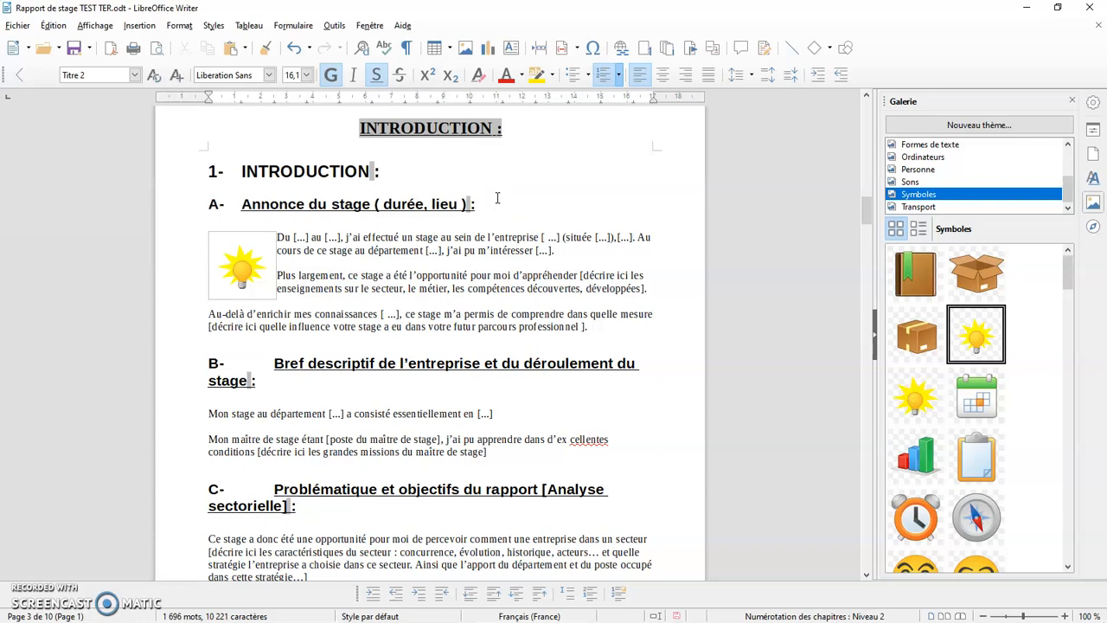
Remove the empty line after the "Annonce du stage ( durée, lieu )" heading and select the light bulb image
key(BackSpace)
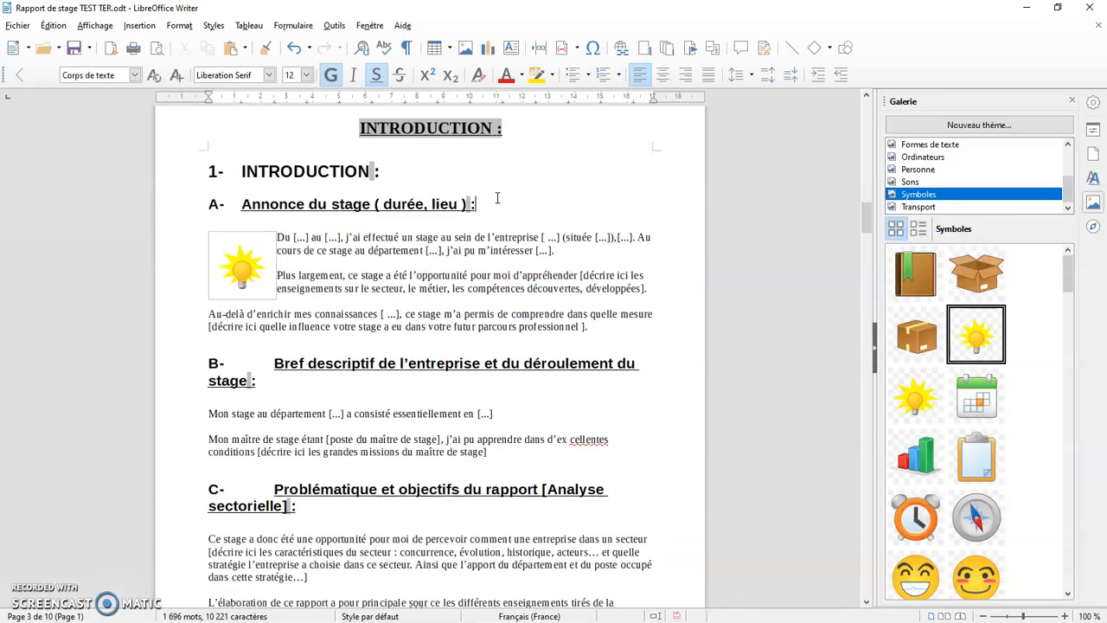
click(243, 269)
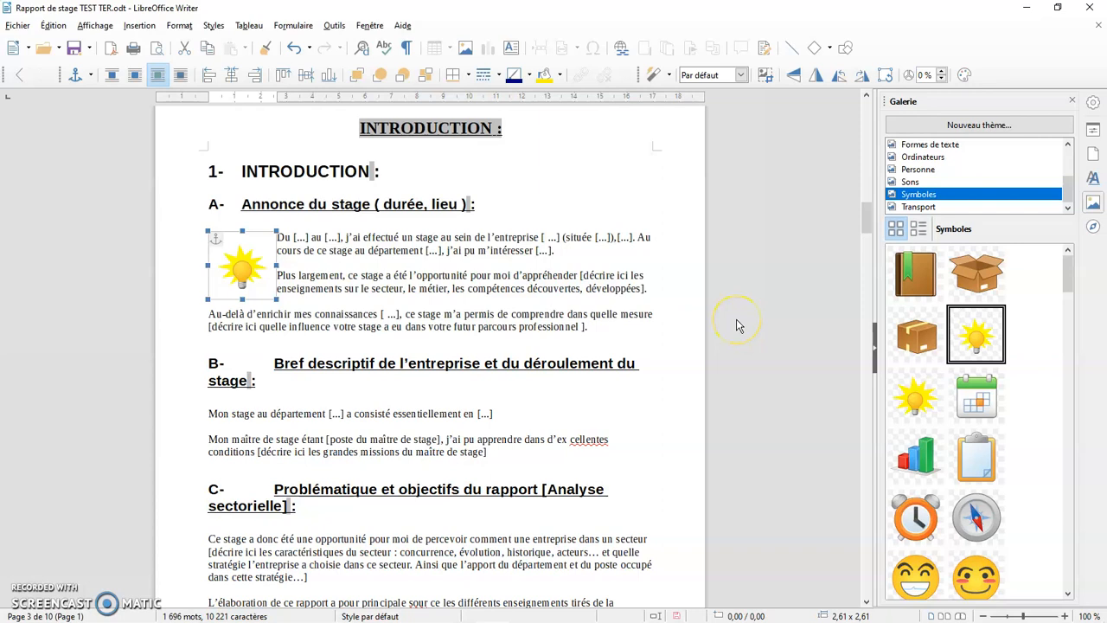
scroll(737, 325, down, 6)
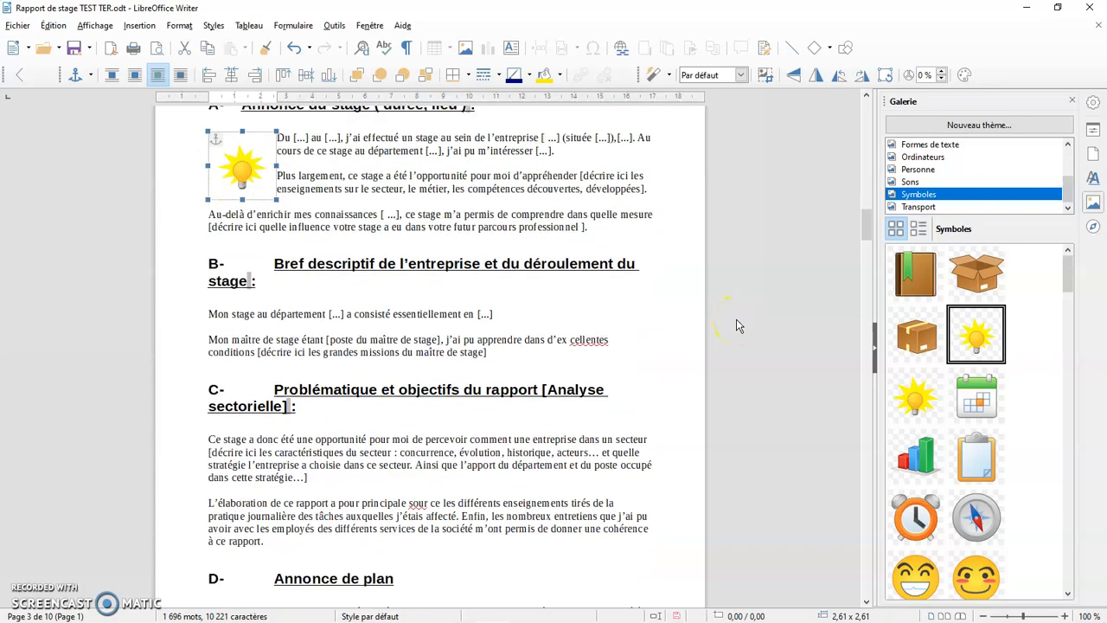
scroll(737, 325, down, 6)
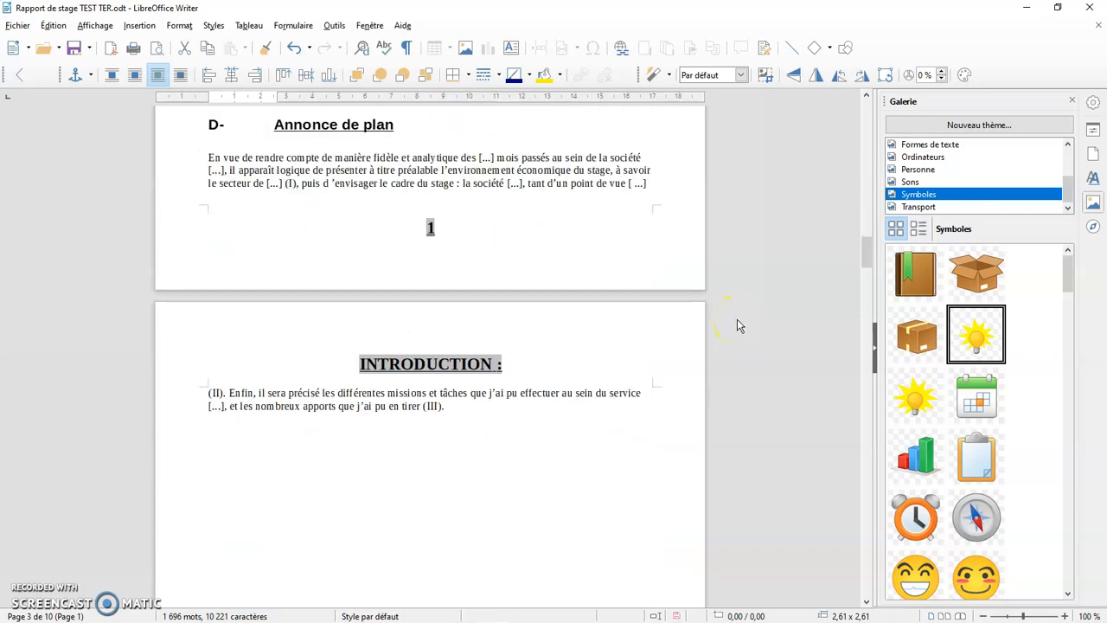
Insert the bar chart image from the Symboles gallery into the "Annonce de plan" paragraph and shrink it to about 0,79 × 0,72 cm
scroll(737, 325, down, 2)
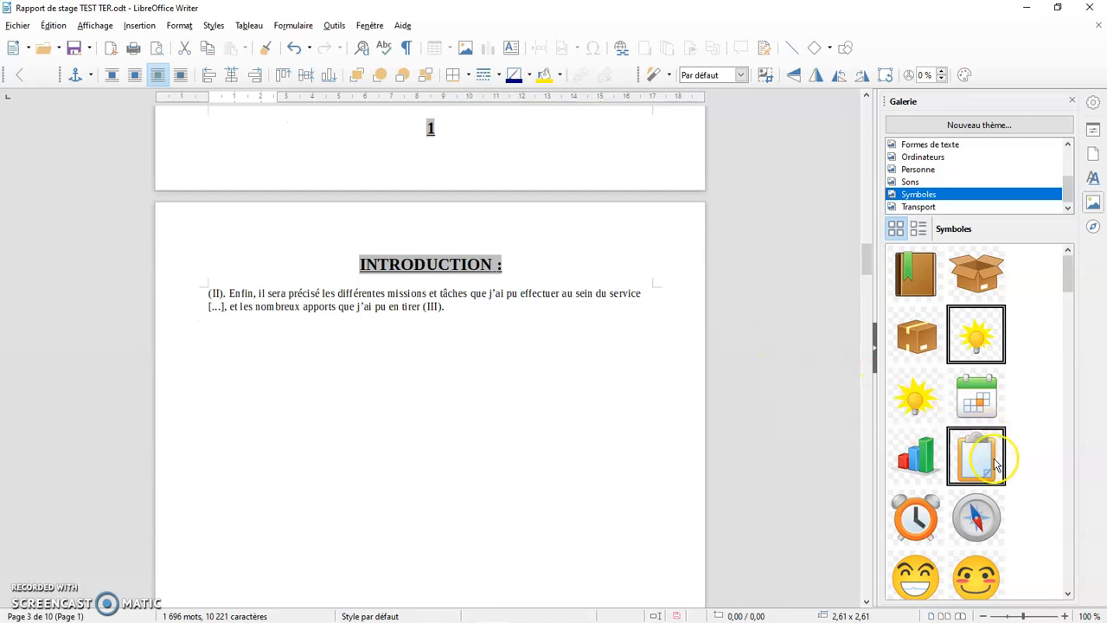
scroll(986, 459, down, 5)
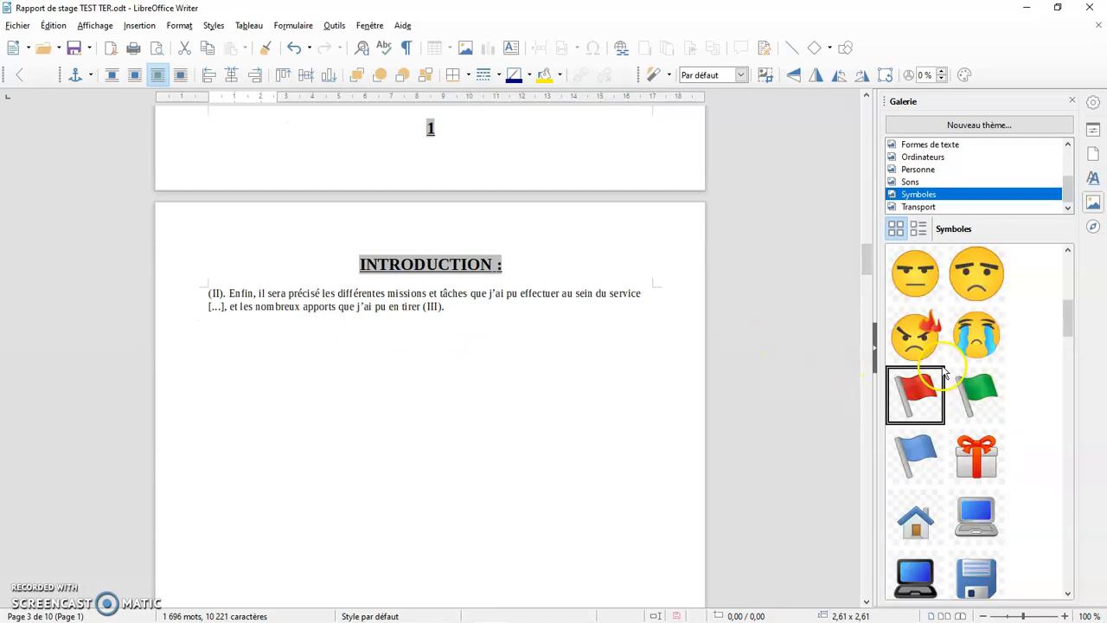
scroll(946, 374, up, 5)
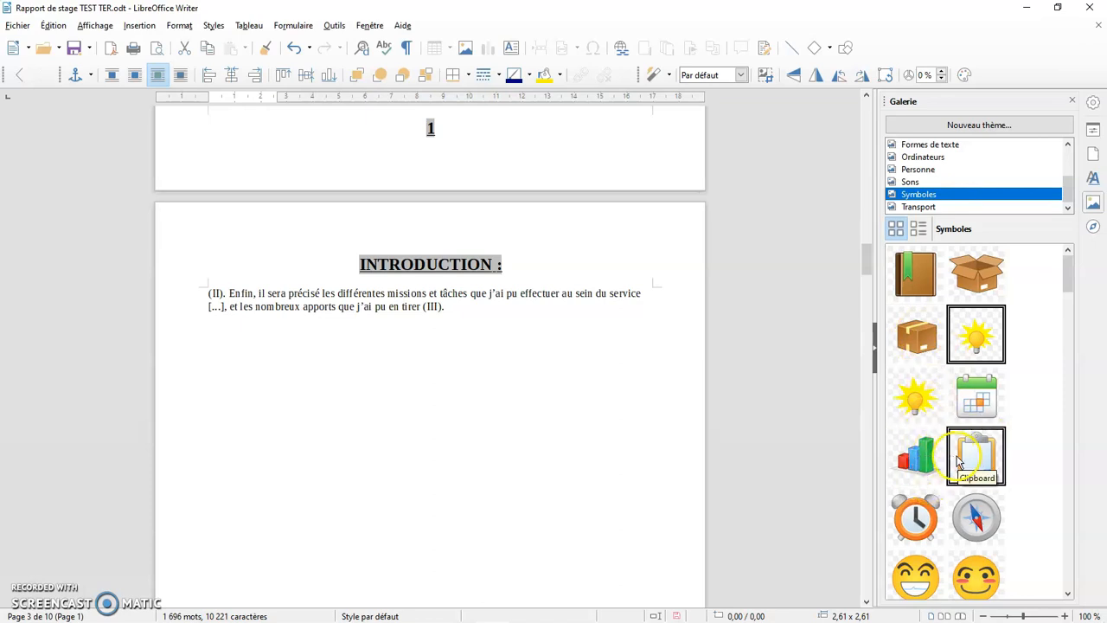
drag(917, 454, 228, 293)
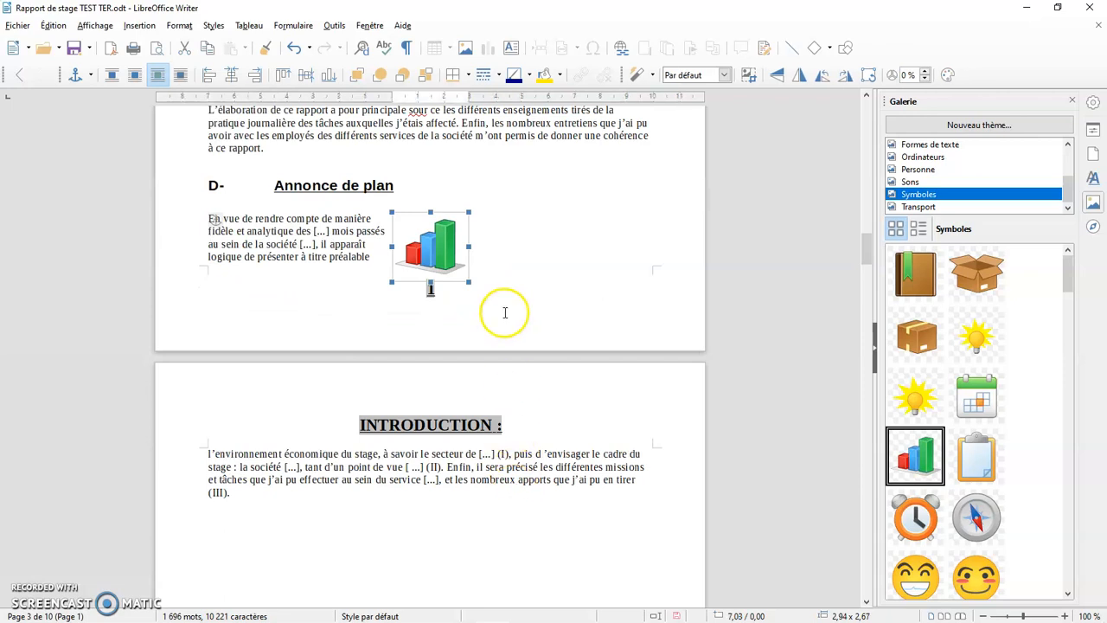
drag(457, 270, 408, 230)
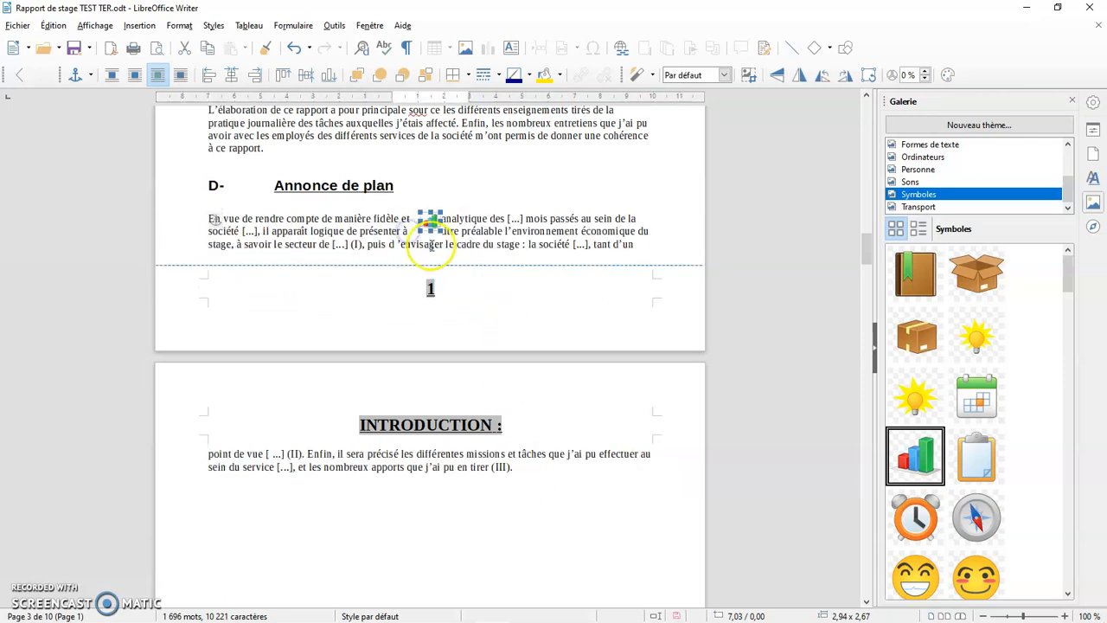
Anchor the bar chart image "Comme caractère" with its vertical position set to "Centre" relative to "Caractère"
double_click(431, 220)
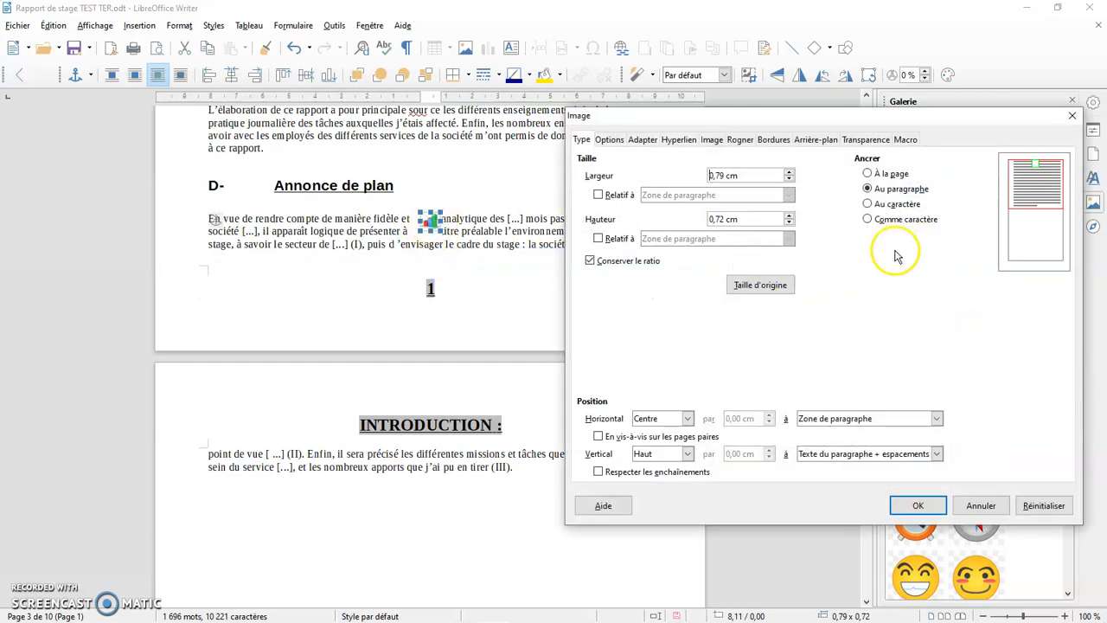
click(869, 219)
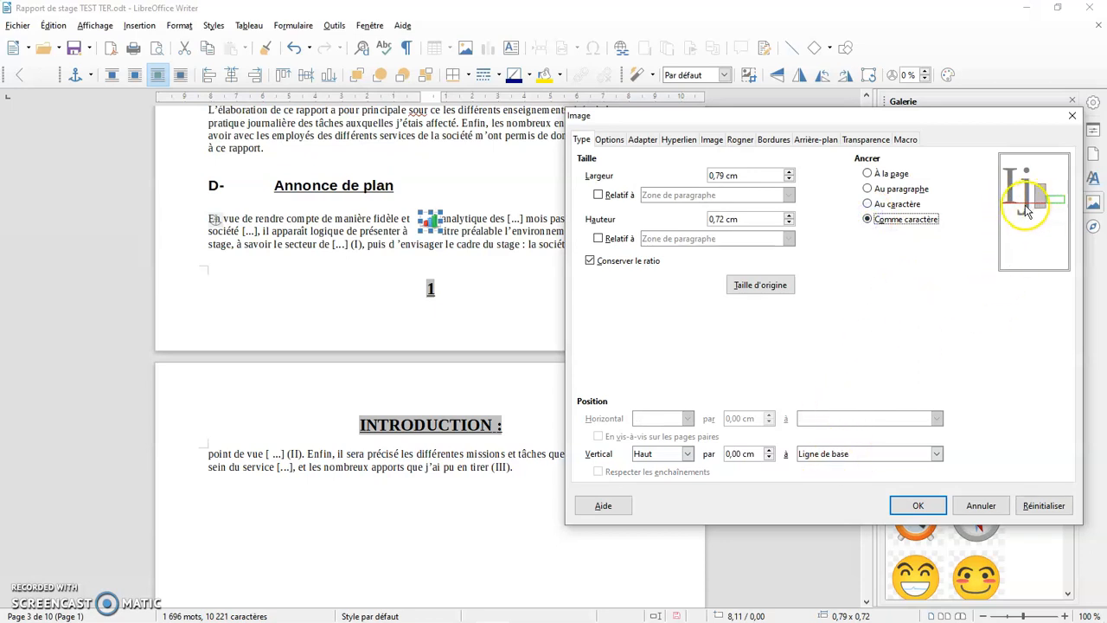
click(937, 454)
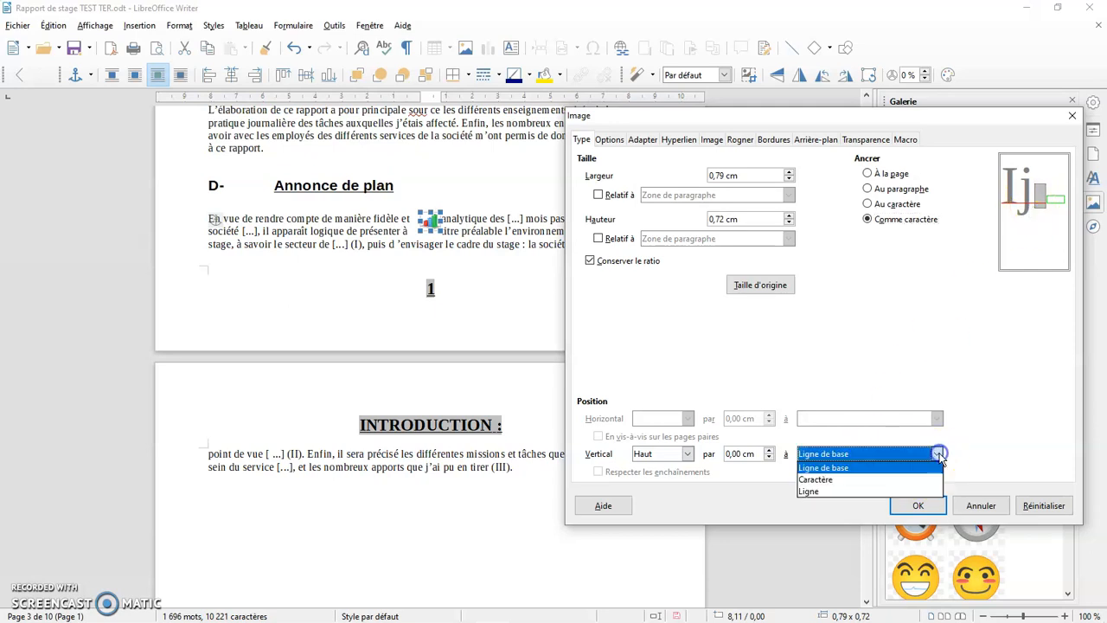
click(843, 479)
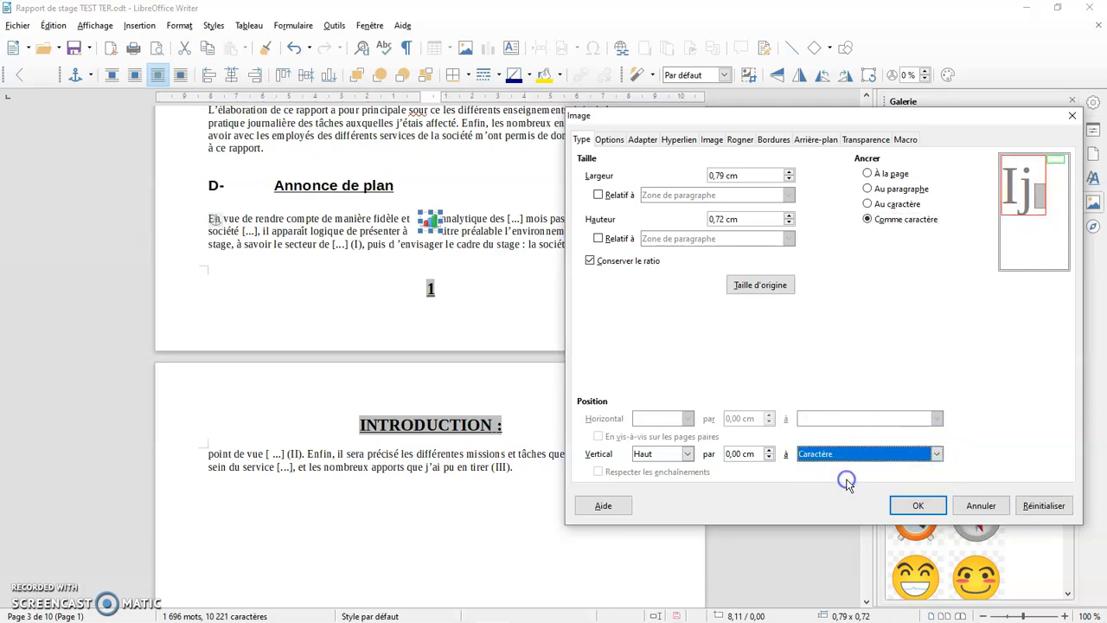
click(686, 455)
click(656, 493)
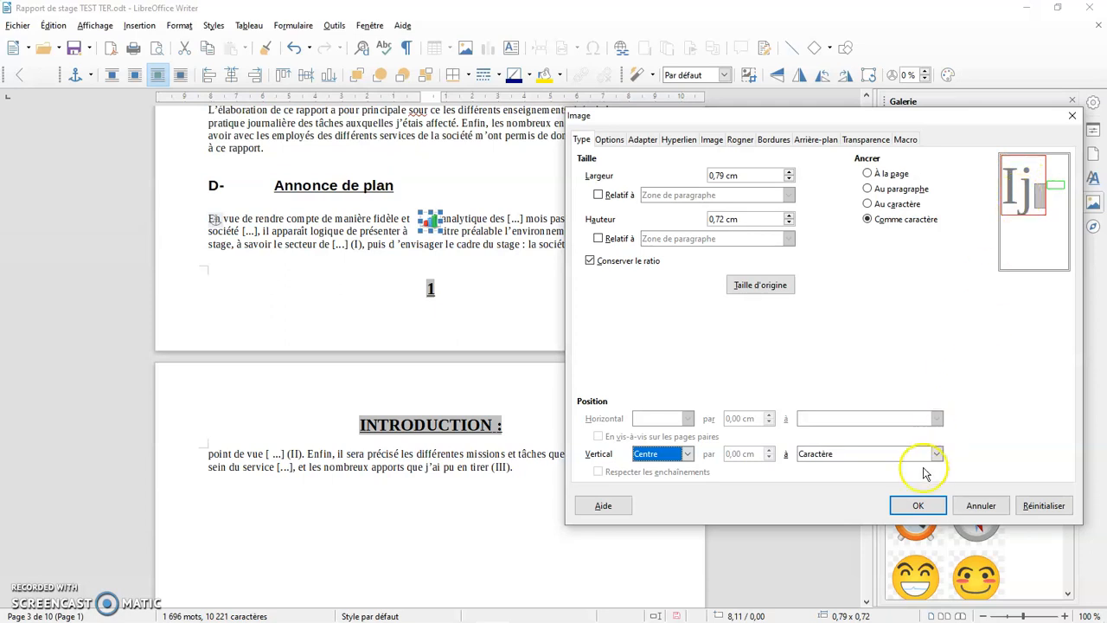
click(917, 505)
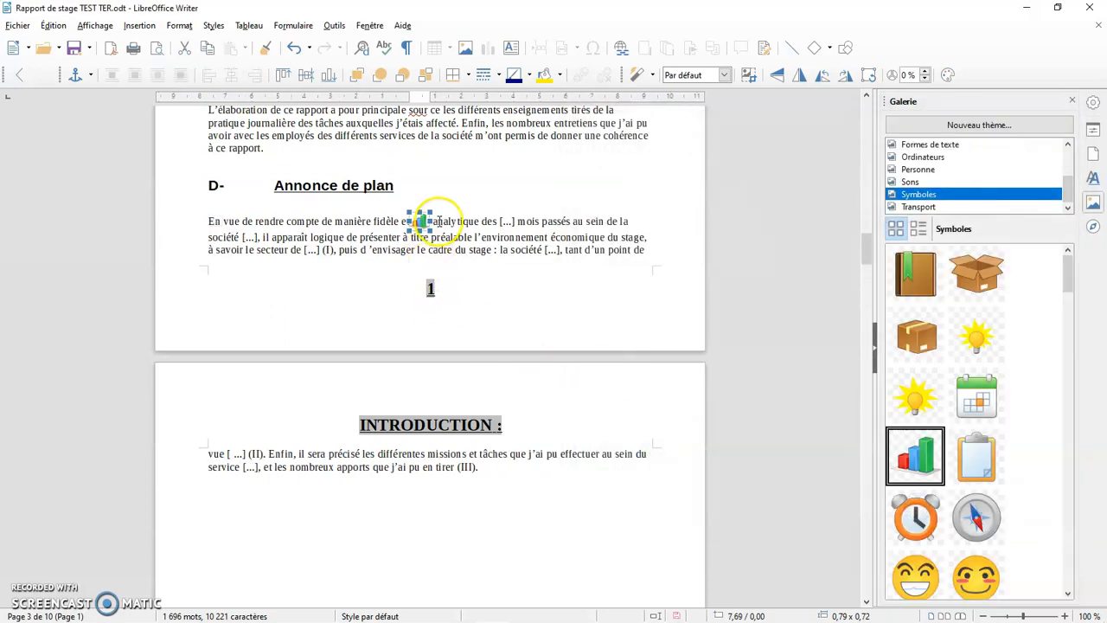
Add a space between the word "et" and the bar chart image in the "Annonce de plan" paragraph
click(451, 222)
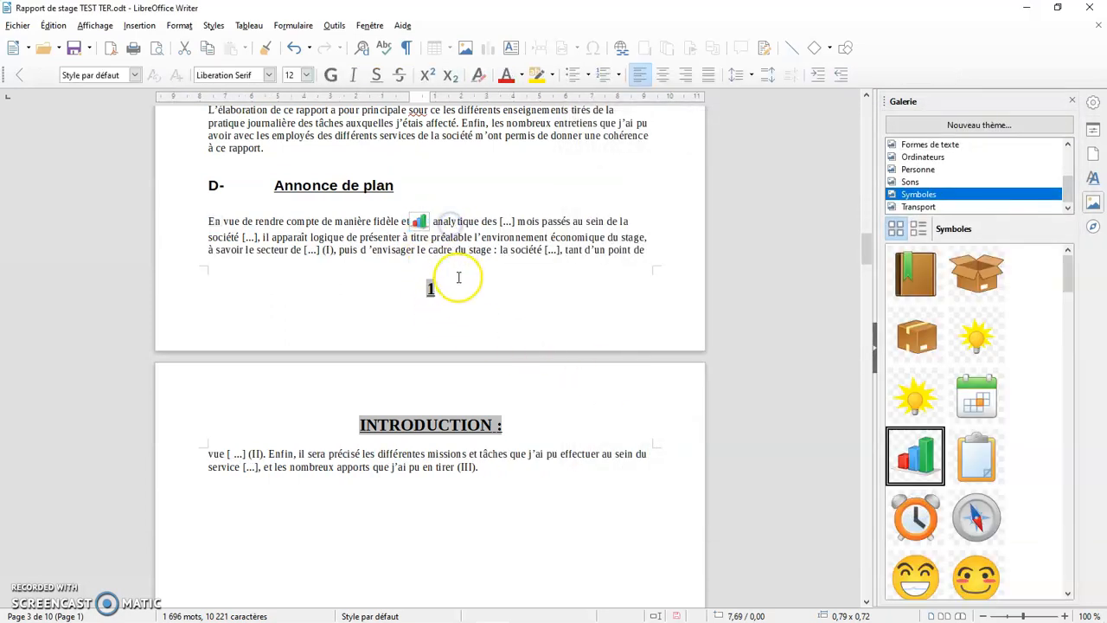
click(403, 221)
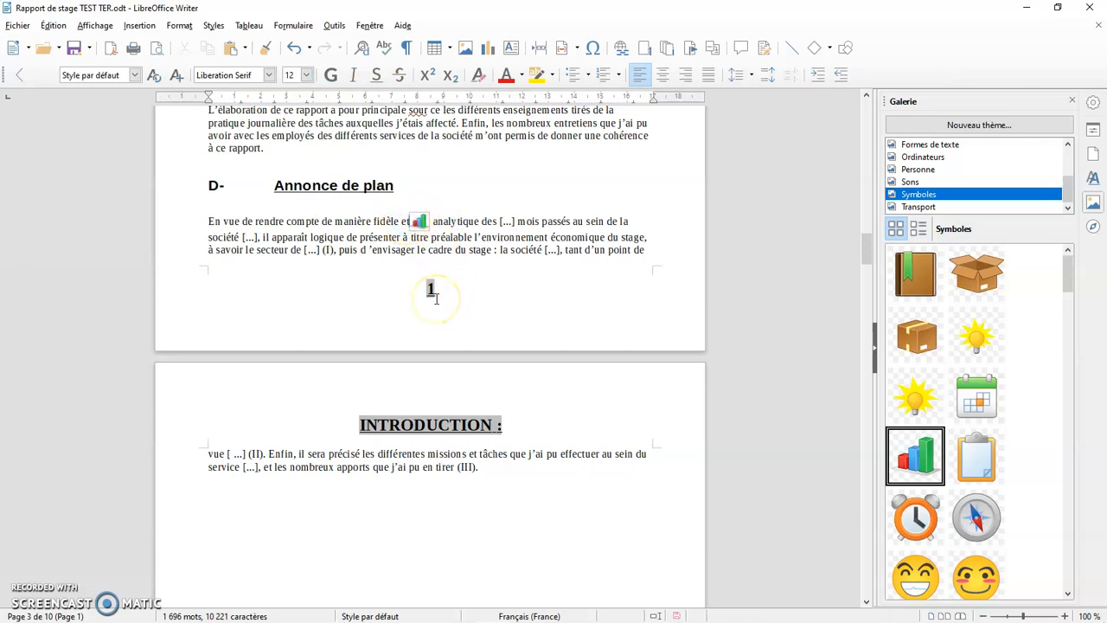
click(487, 281)
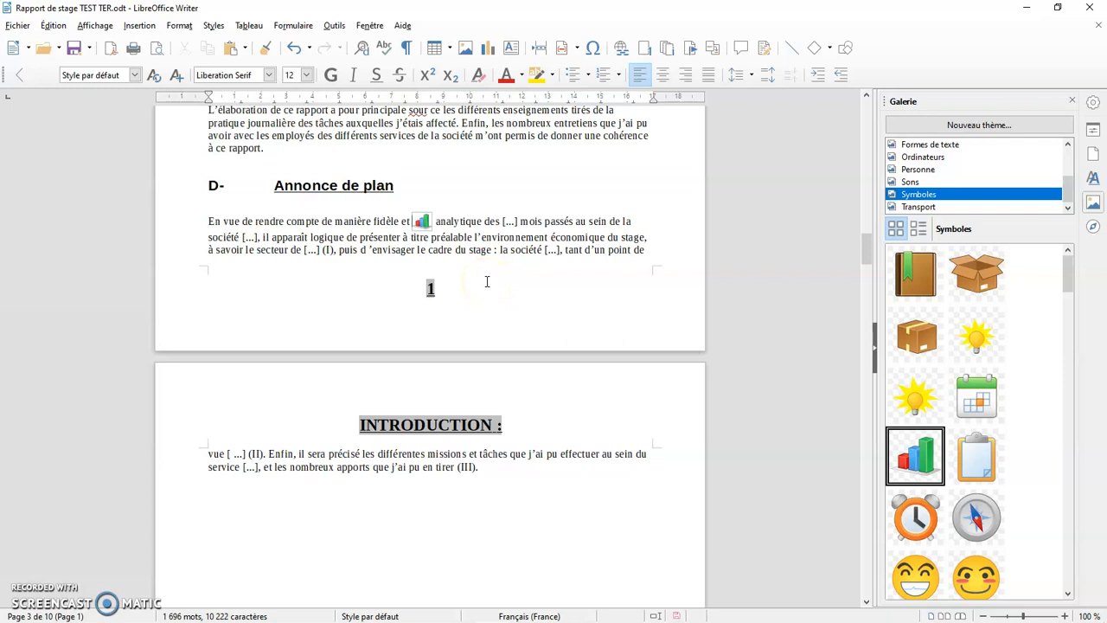
Shrink the bar chart image to about 0,43 × 0,39 cm, enlarge it to about 2,11 × 1,92 cm, and reduce it to about 1,91 × 1,74 cm
click(421, 222)
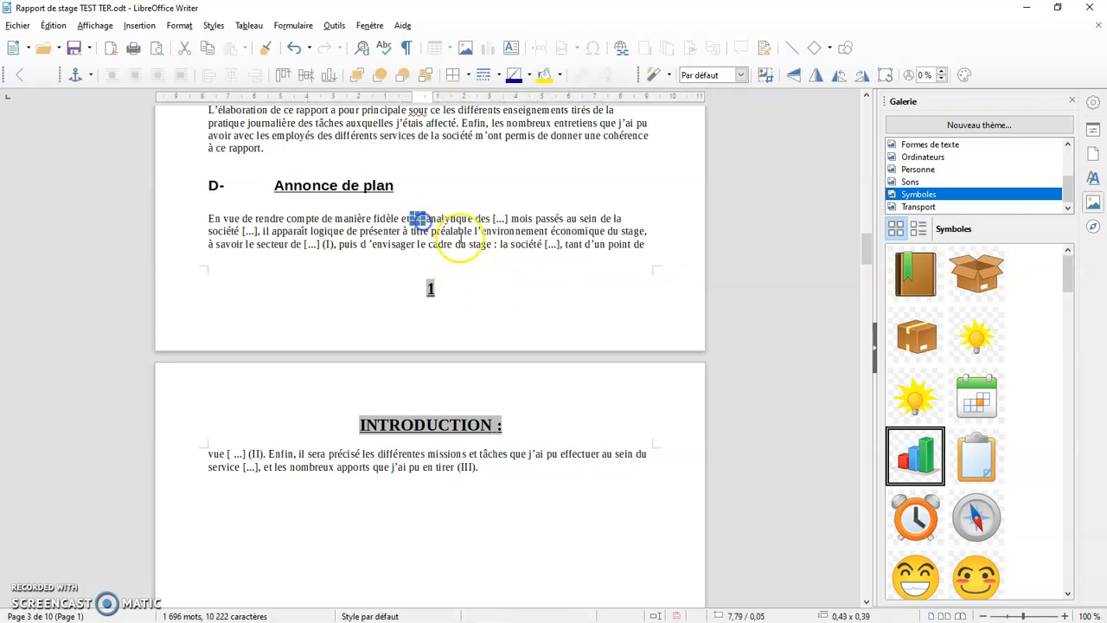
click(495, 268)
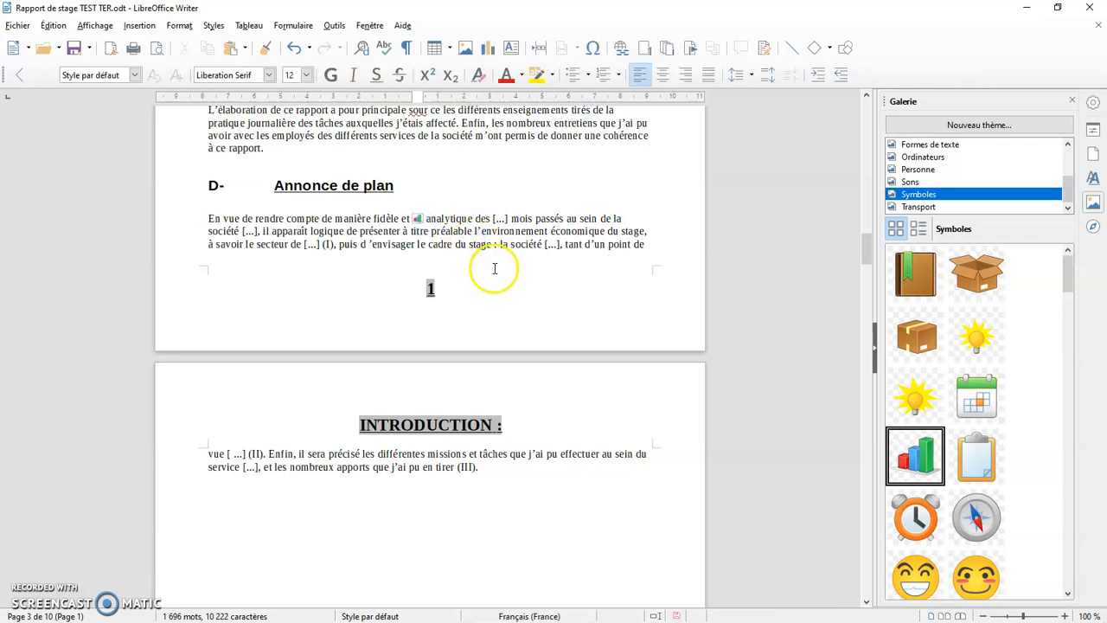
click(418, 219)
drag(425, 225, 465, 263)
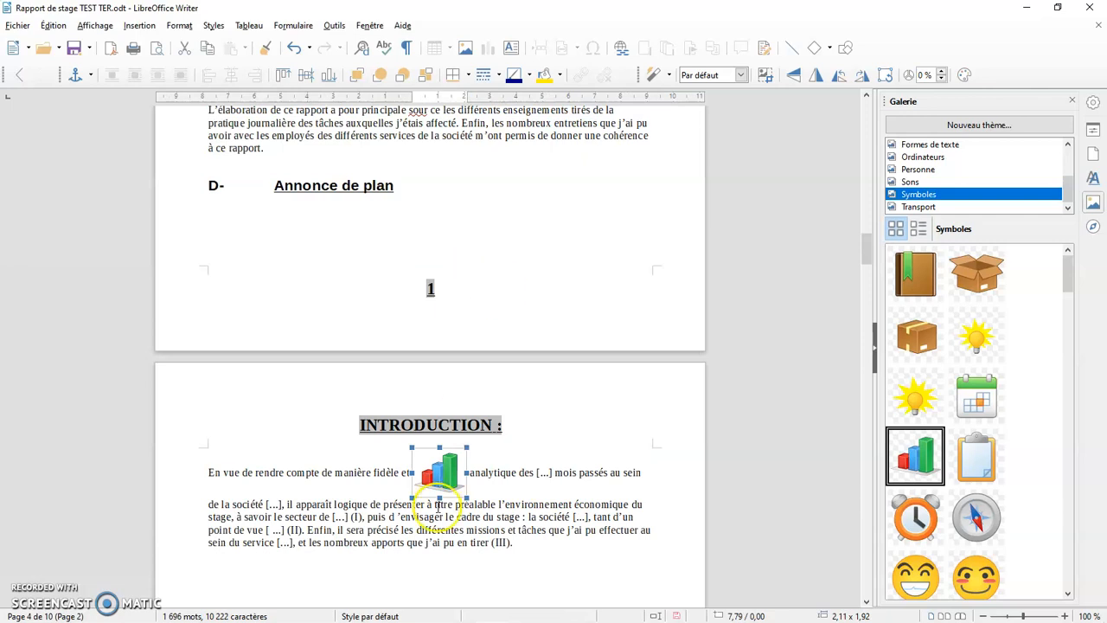
scroll(594, 414, down, 3)
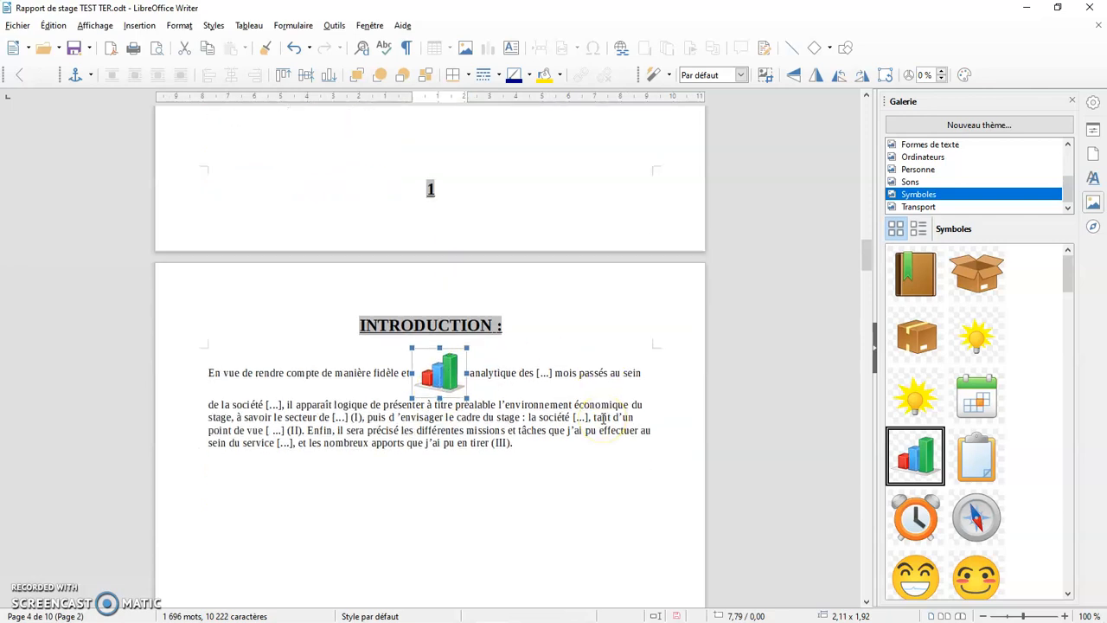
scroll(603, 417, down, 3)
drag(464, 292, 462, 288)
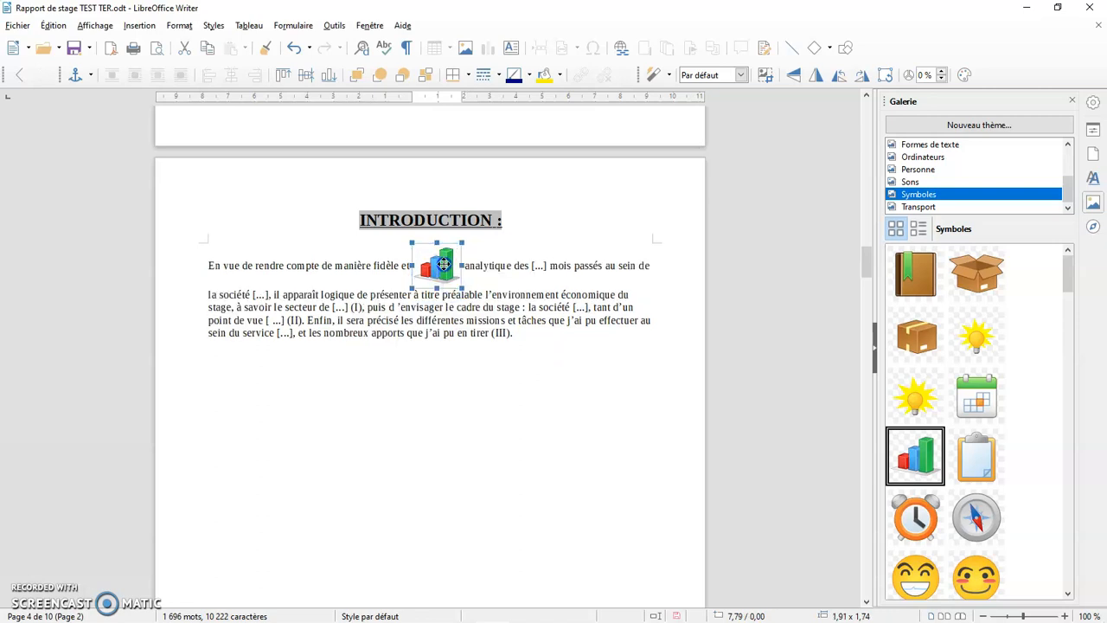
Compare "Ligne de base", "Ligne" and "Caractère" as the bar chart image's vertical reference in its properties, ending on "Caractère"
click(709, 262)
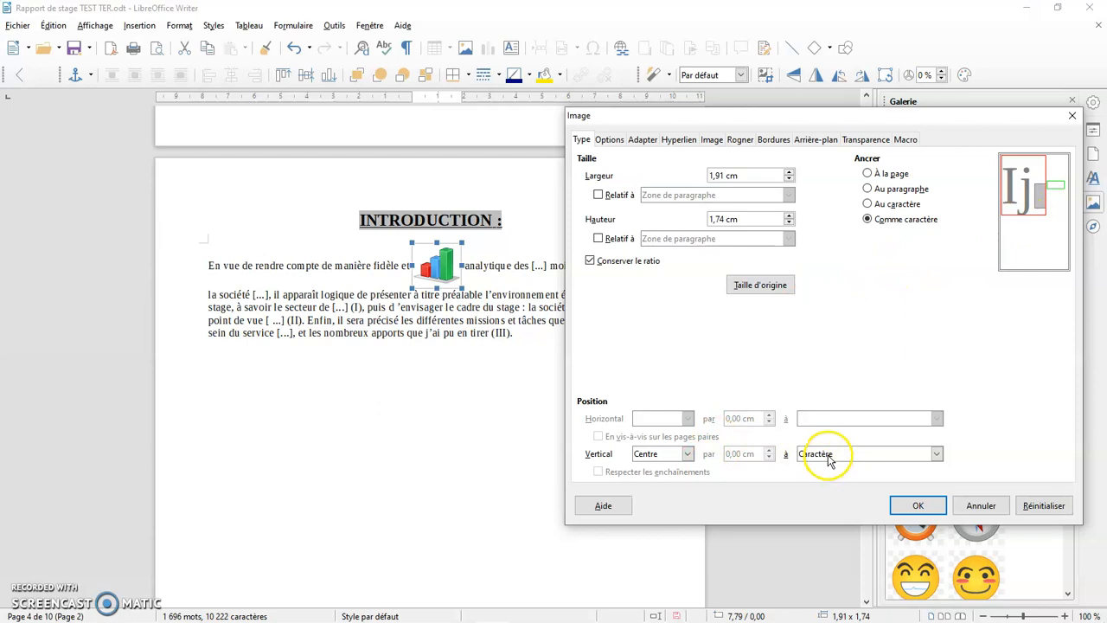
click(936, 454)
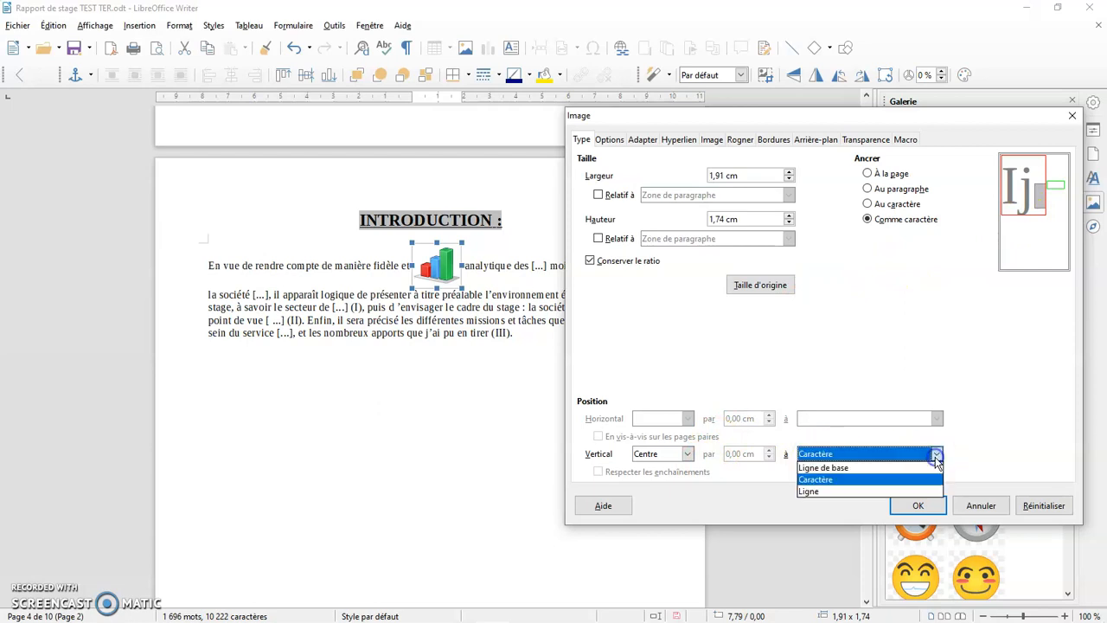
click(892, 468)
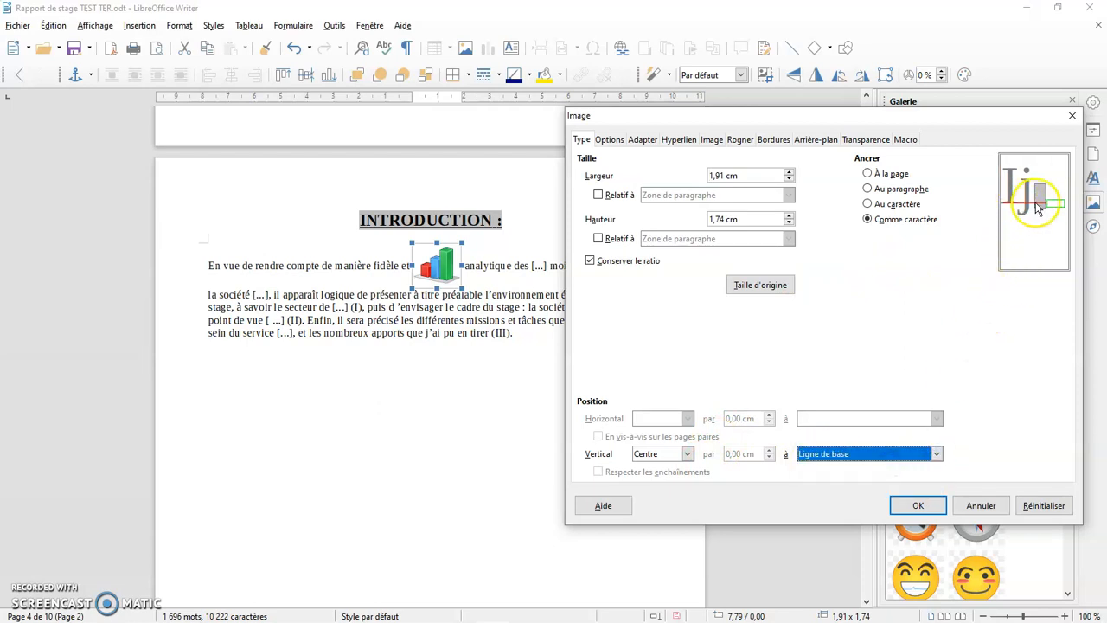
click(937, 453)
click(836, 492)
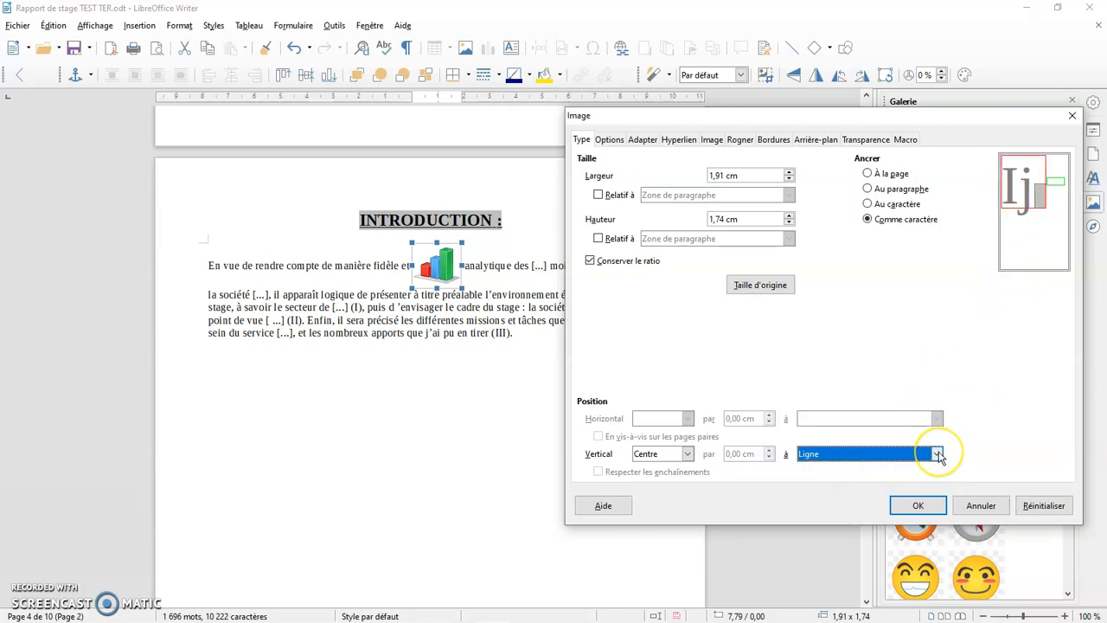
click(938, 454)
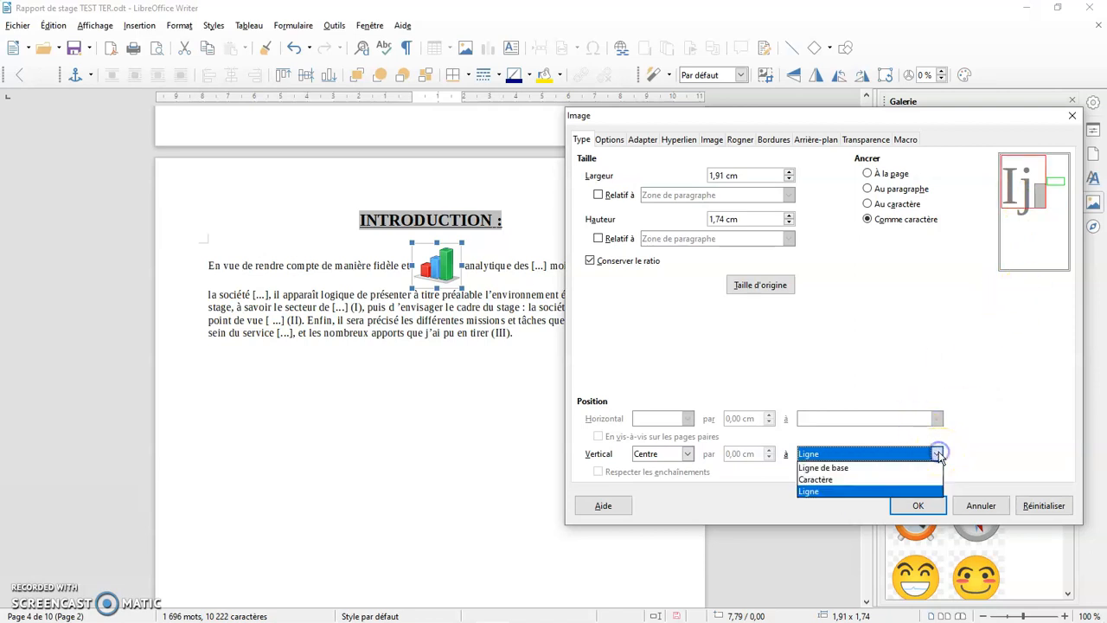
click(829, 481)
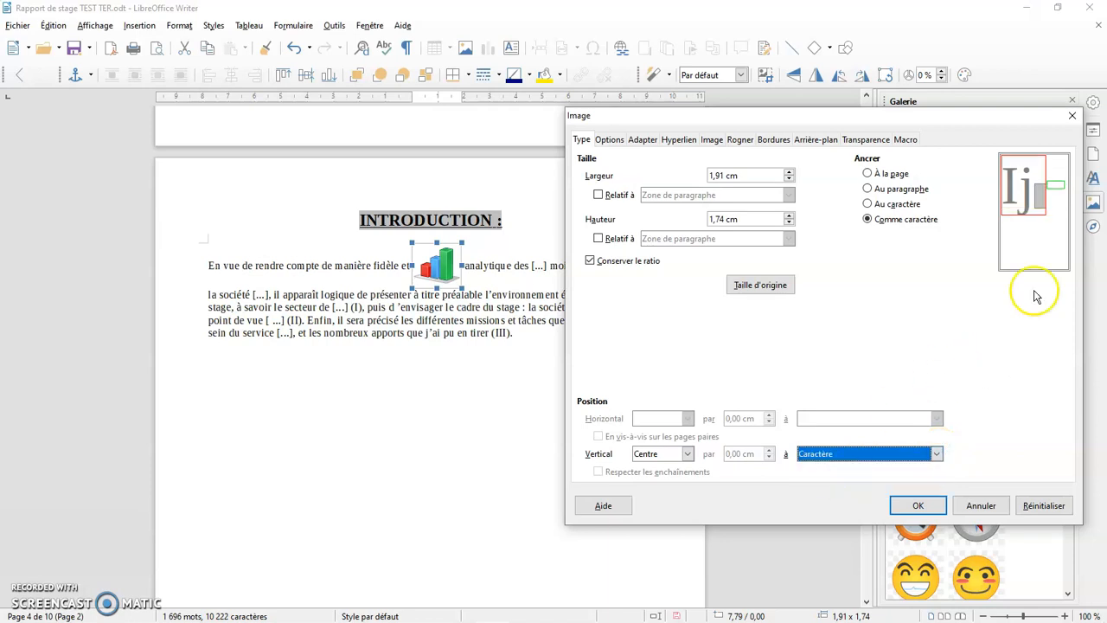
click(938, 454)
click(858, 490)
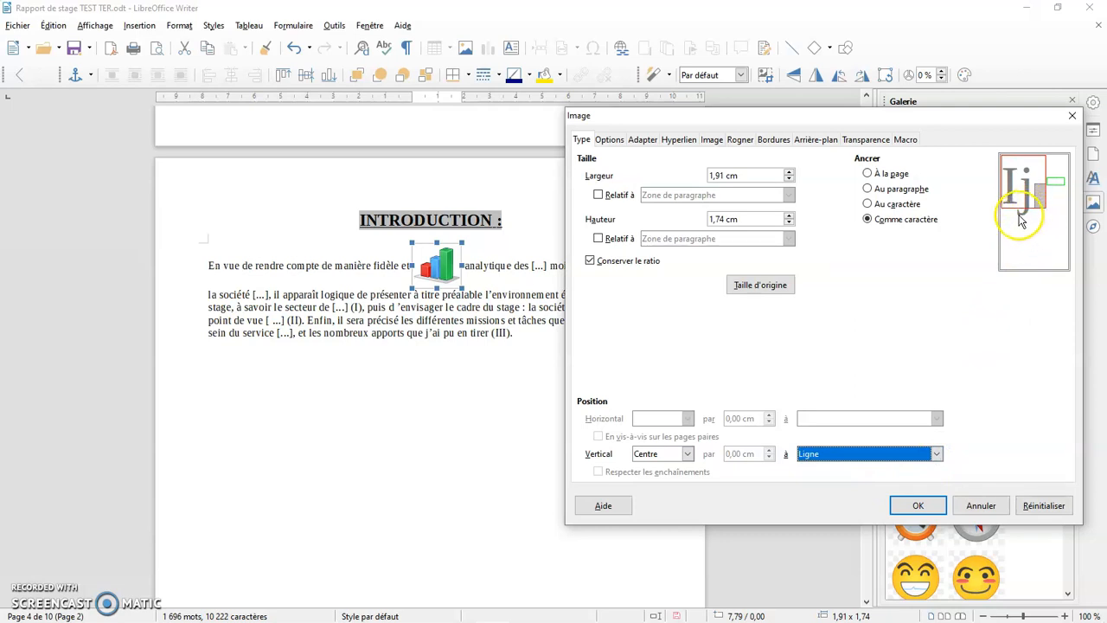
click(936, 453)
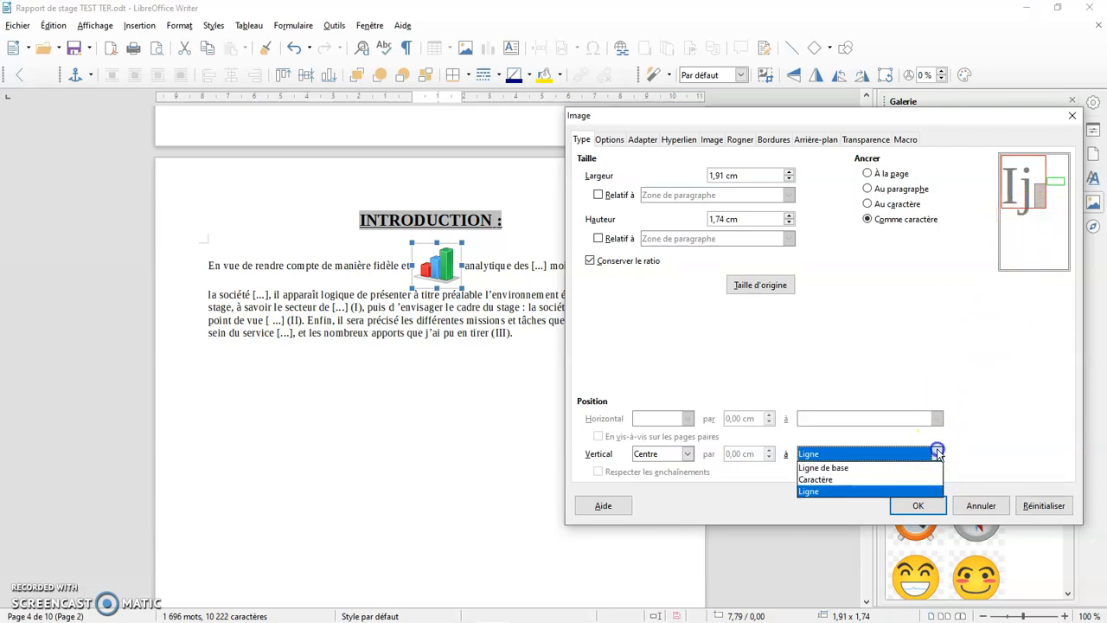
click(872, 478)
Apply the vertical position "Haut" relative to "Caractère" to the bar chart image
click(686, 455)
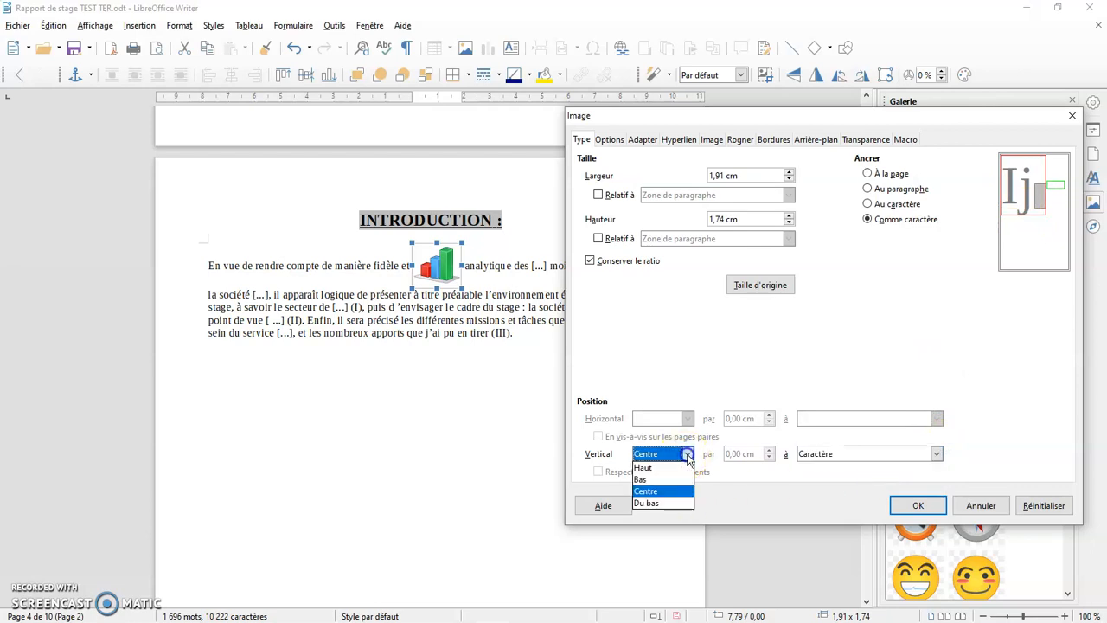
click(663, 471)
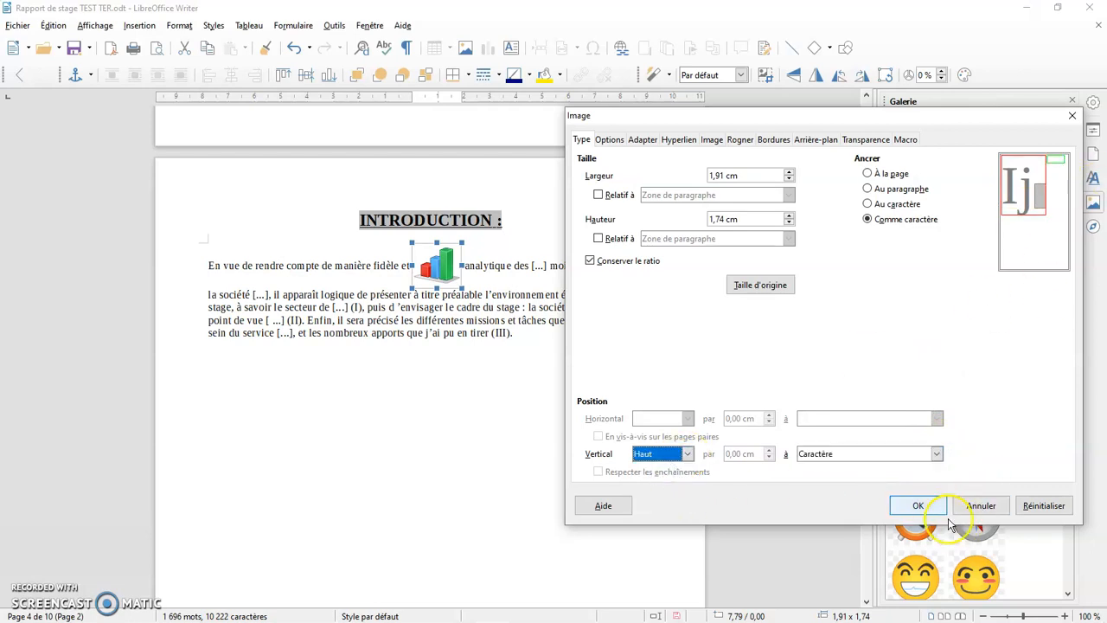
click(918, 506)
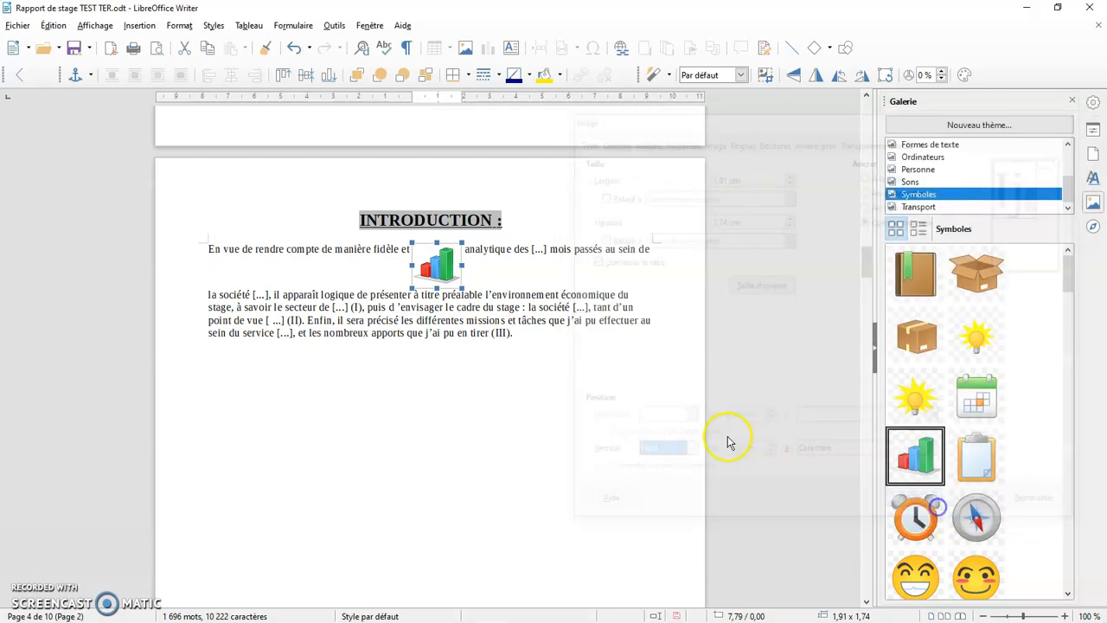
Set the bar chart image's vertical position to "Centre" and shrink the image to about 1,25 × 1,14 cm
double_click(447, 262)
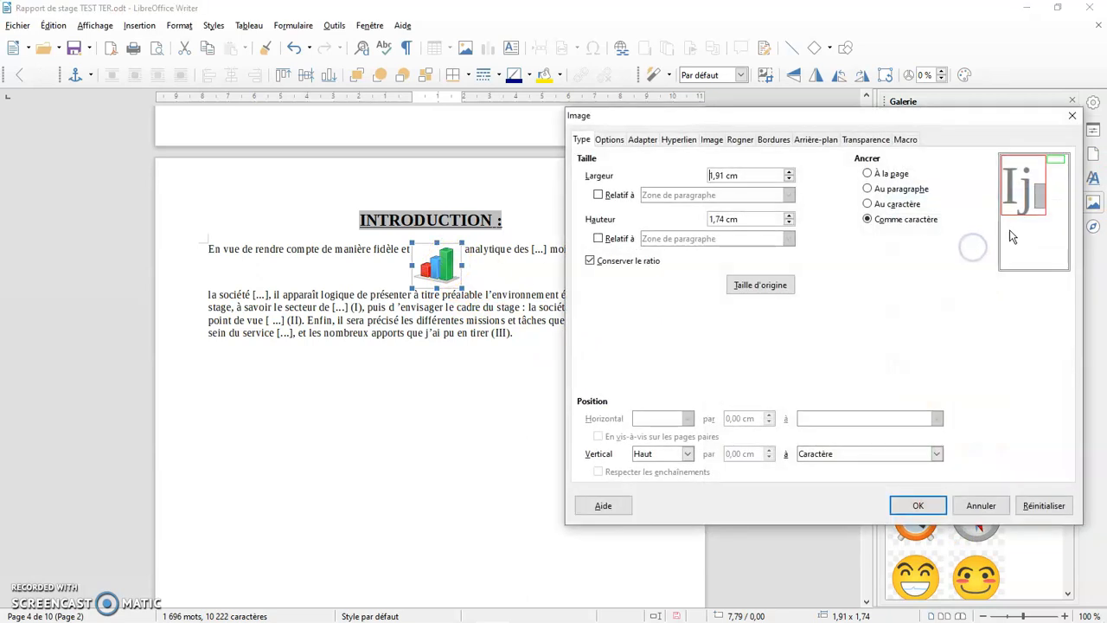
click(683, 454)
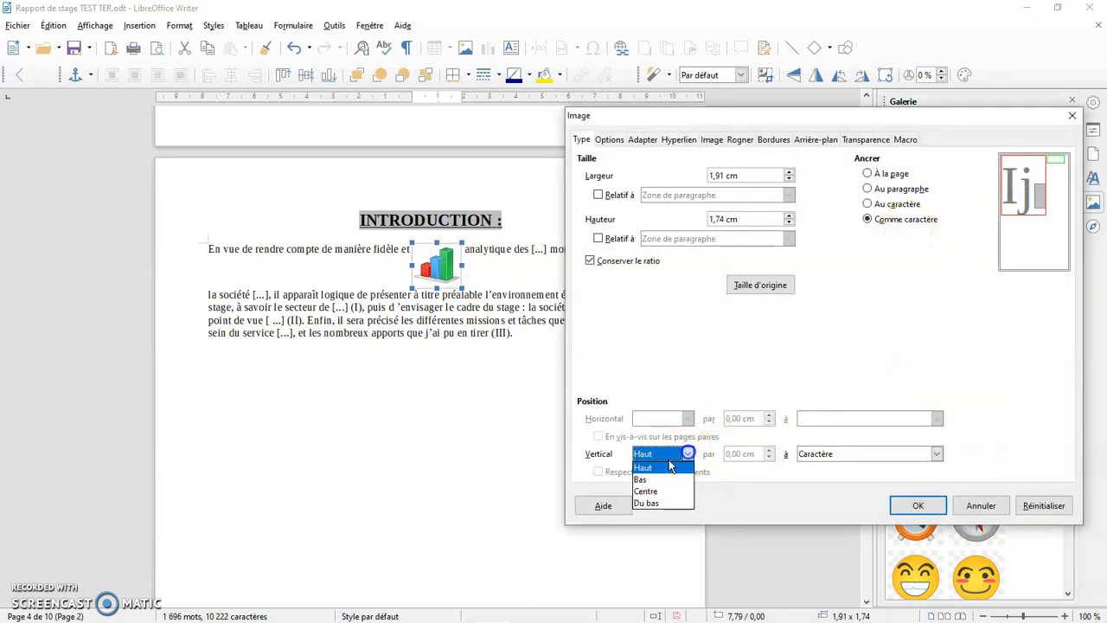
click(656, 492)
click(918, 505)
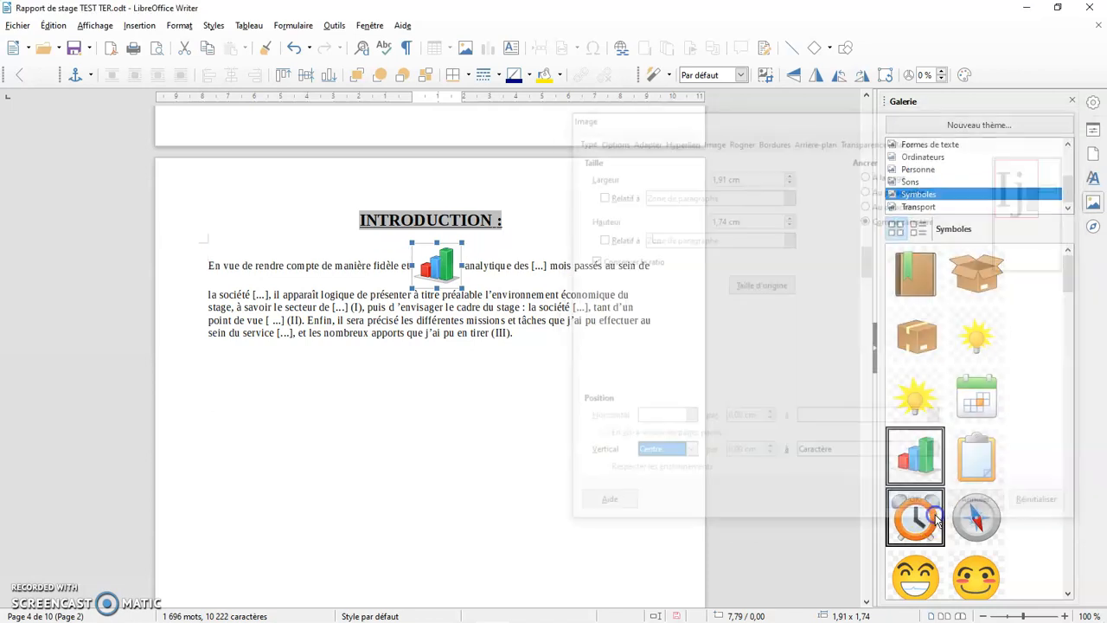
drag(461, 288, 444, 269)
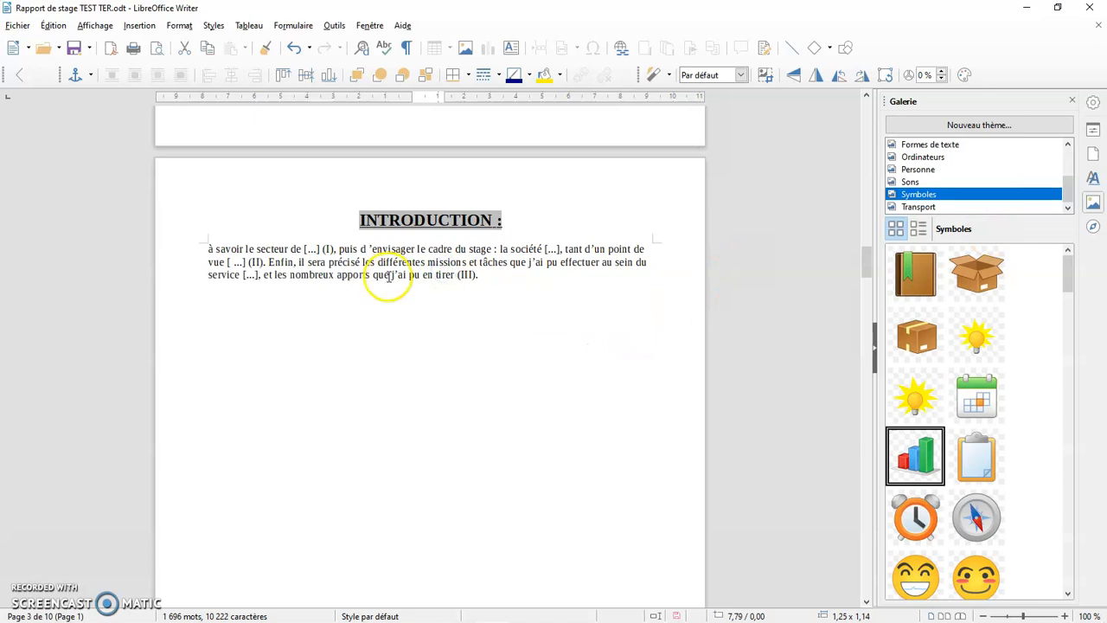
scroll(515, 339, up, 2)
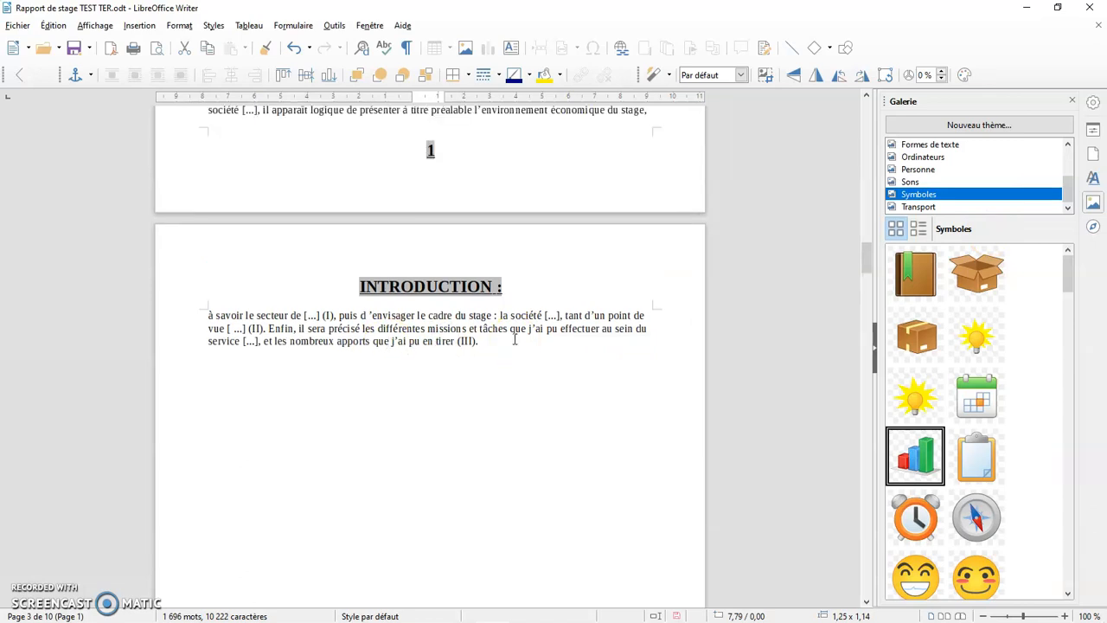
Shrink the bar chart image in the "Annonce de plan" paragraph to about 0,88 × 0,80 cm and deselect it
drag(462, 354, 443, 329)
scroll(506, 329, up, 4)
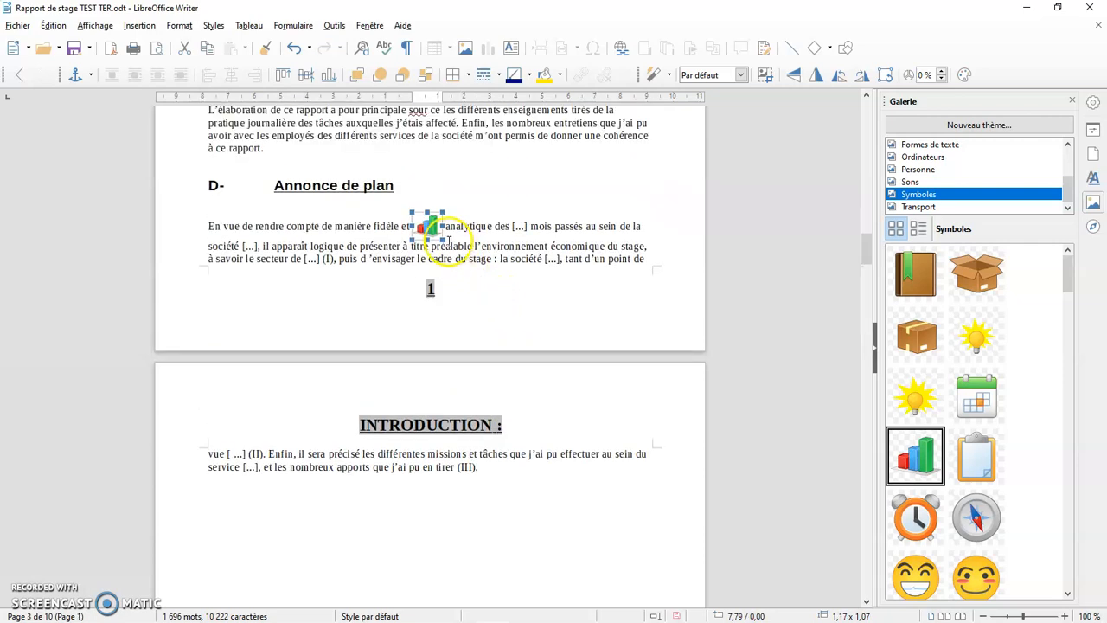
drag(442, 241, 438, 233)
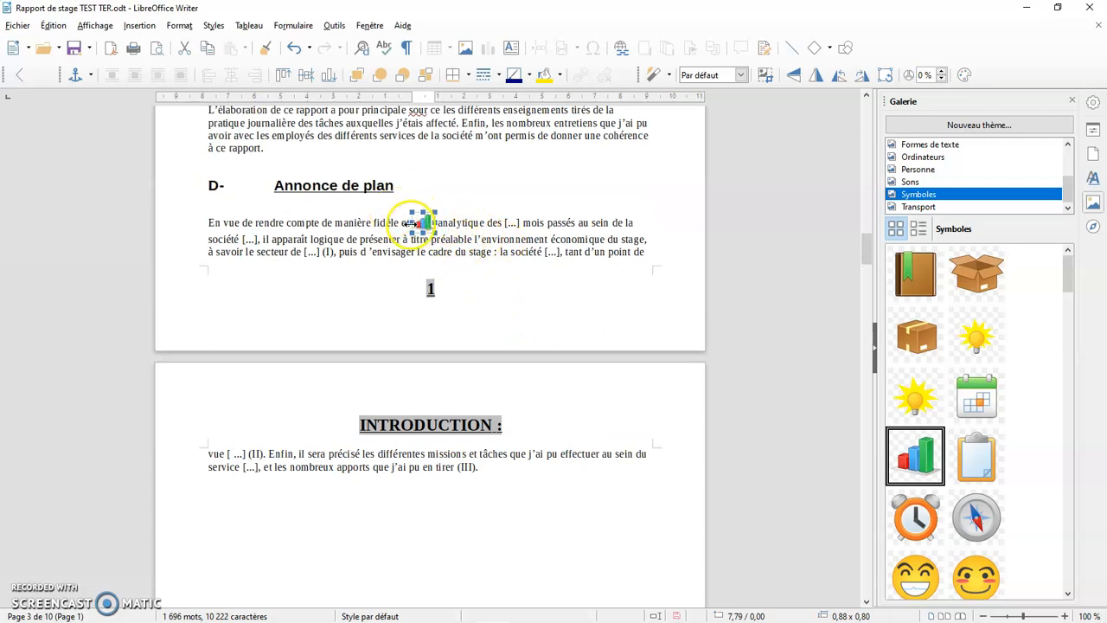
click(430, 321)
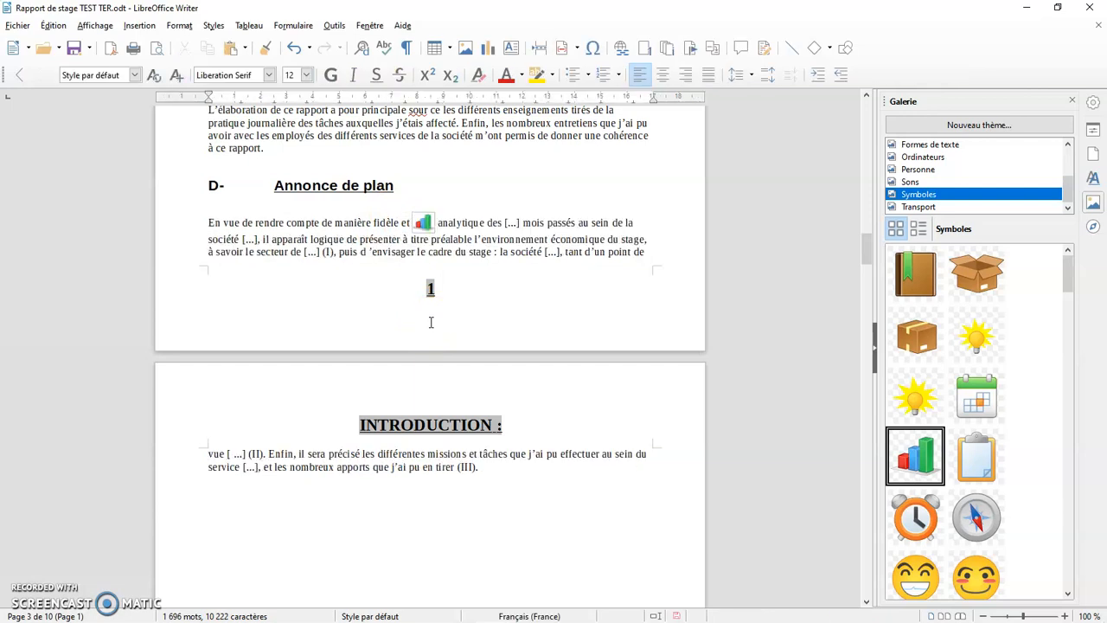
Select the anchor option "Au caractère" in the bar chart image's properties
click(423, 224)
double_click(729, 331)
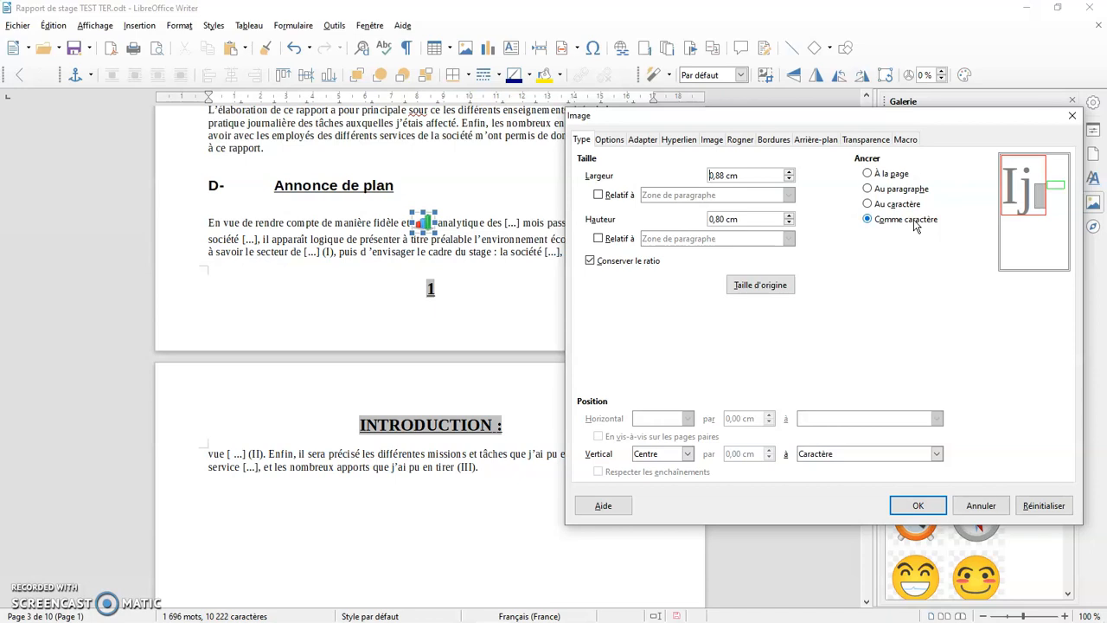
click(907, 207)
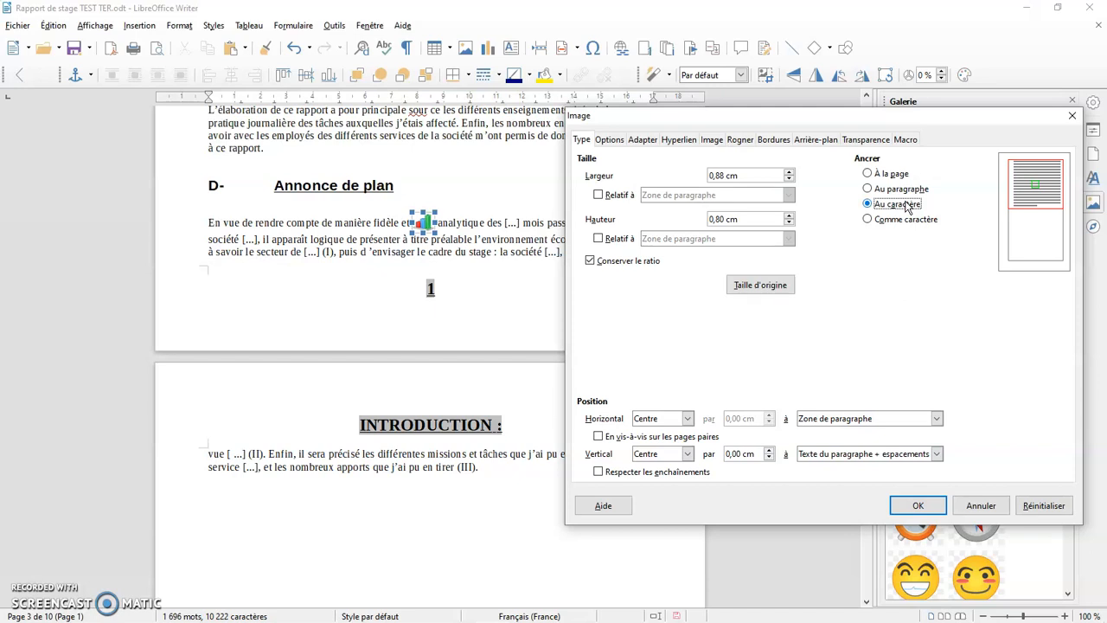
click(922, 203)
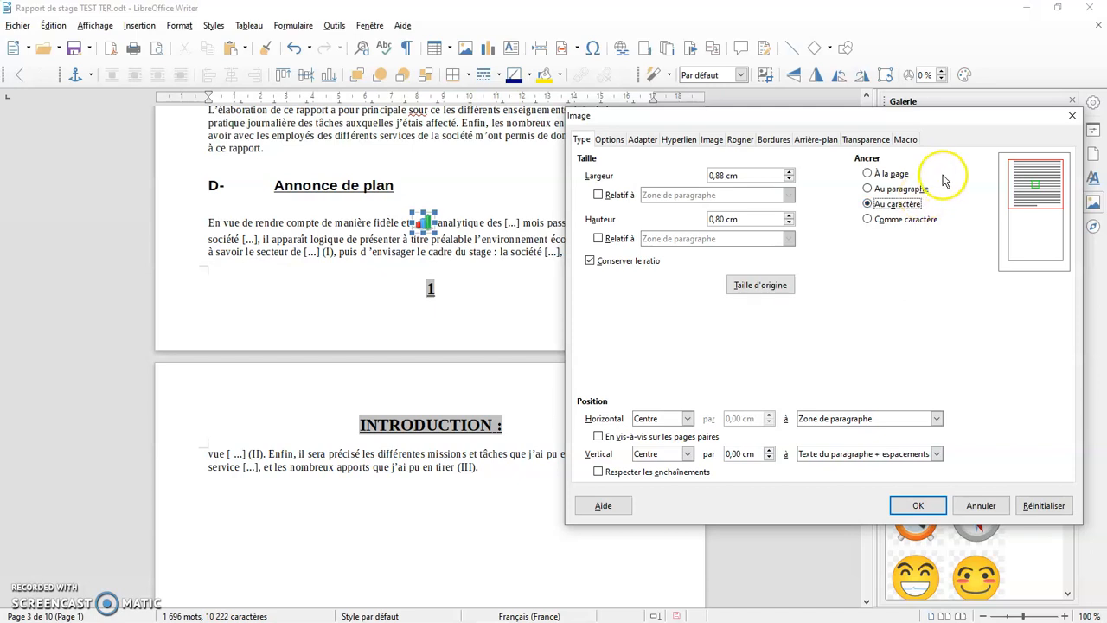